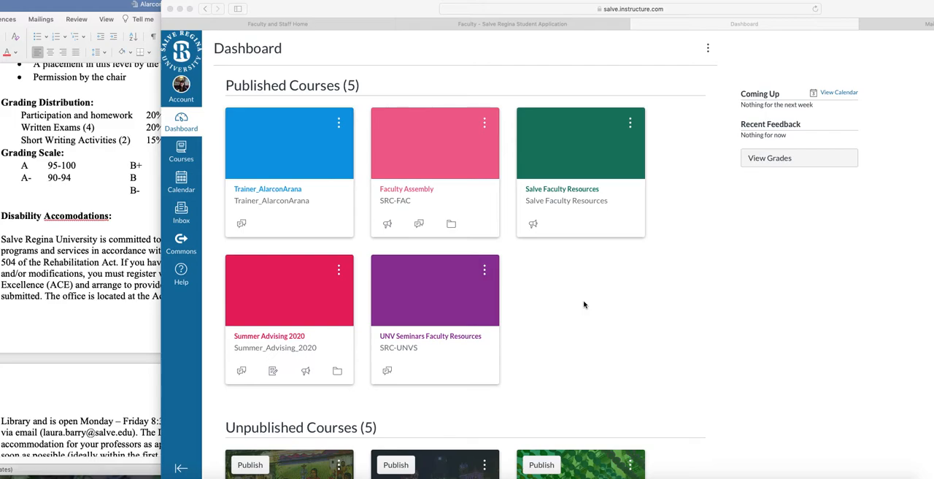
Open the published Trainer course from the dashboard and look over its syllabus home page.
{"action": "left_click", "coordinate": [261, 149]}
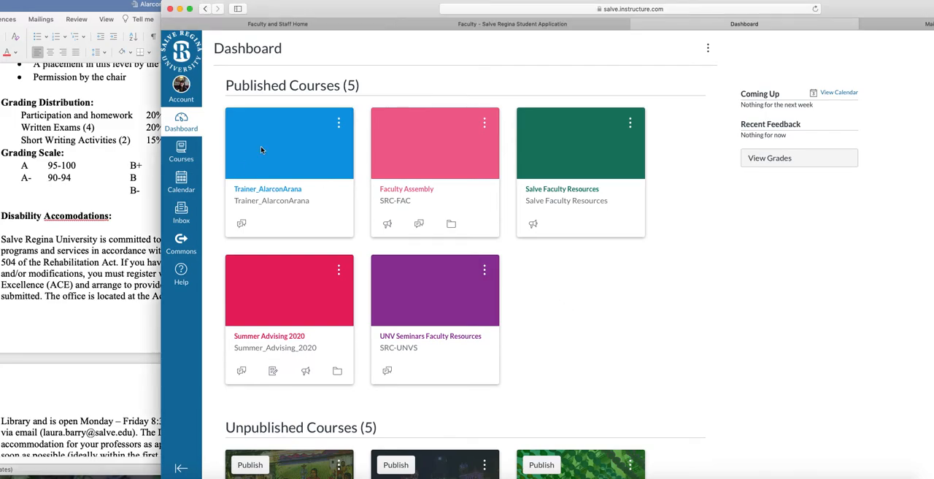
{"action": "left_click", "coordinate": [277, 159]}
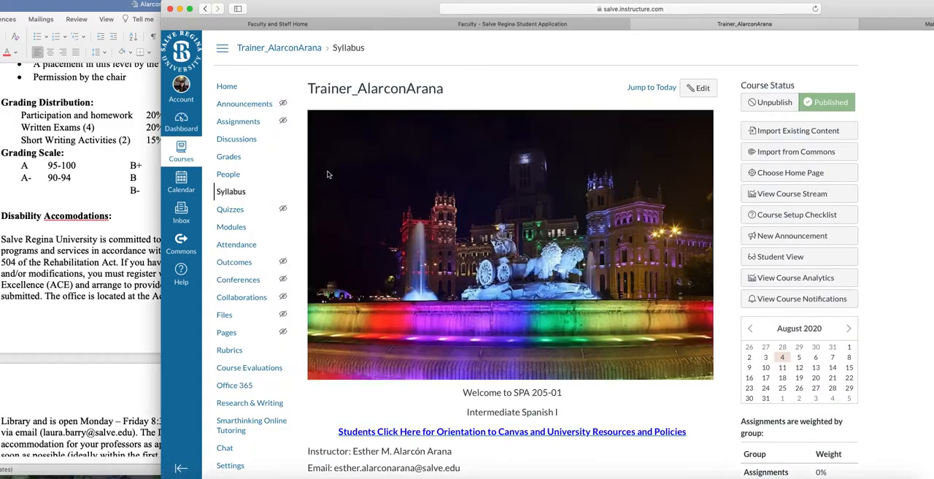
{"action": "left_click_drag", "start_coordinate": [288, 8], "coordinate": [165, 7]}
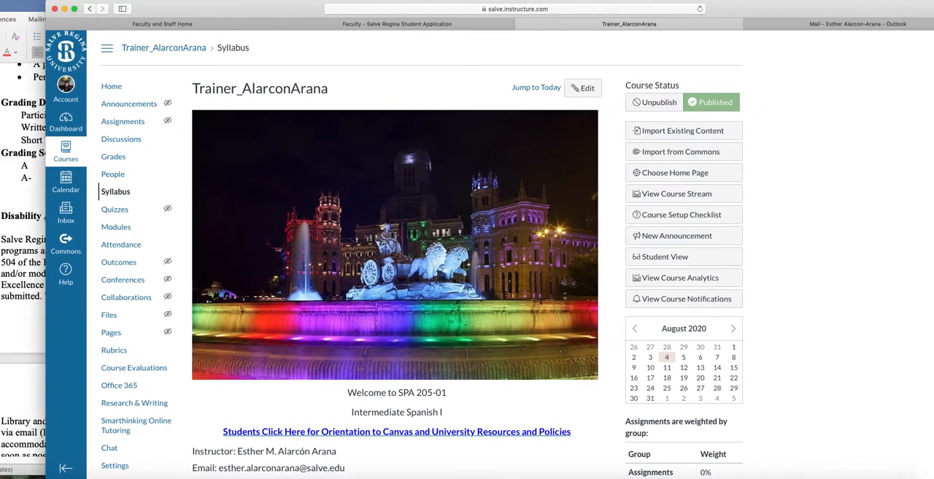
{"action": "scroll", "coordinate": [482, 309], "scroll_direction": "down", "scroll_amount": 5}
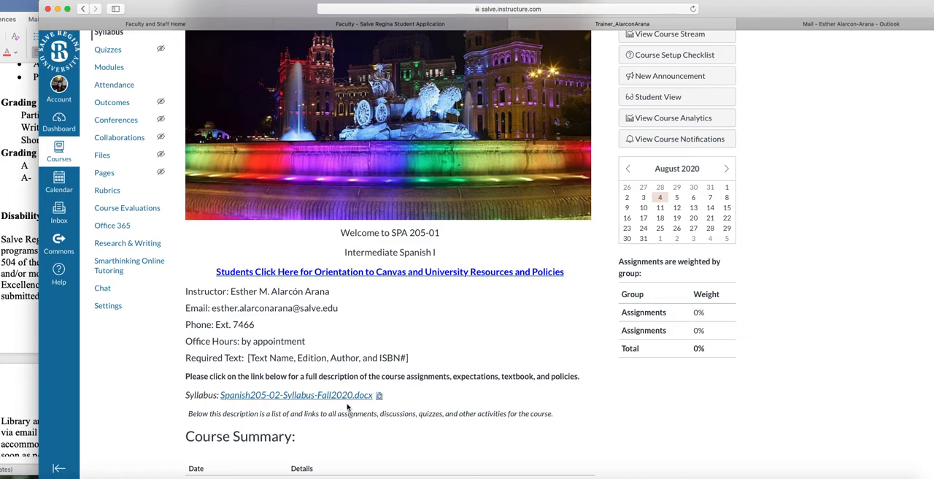
{"action": "scroll", "coordinate": [541, 323], "scroll_direction": "up", "scroll_amount": 5}
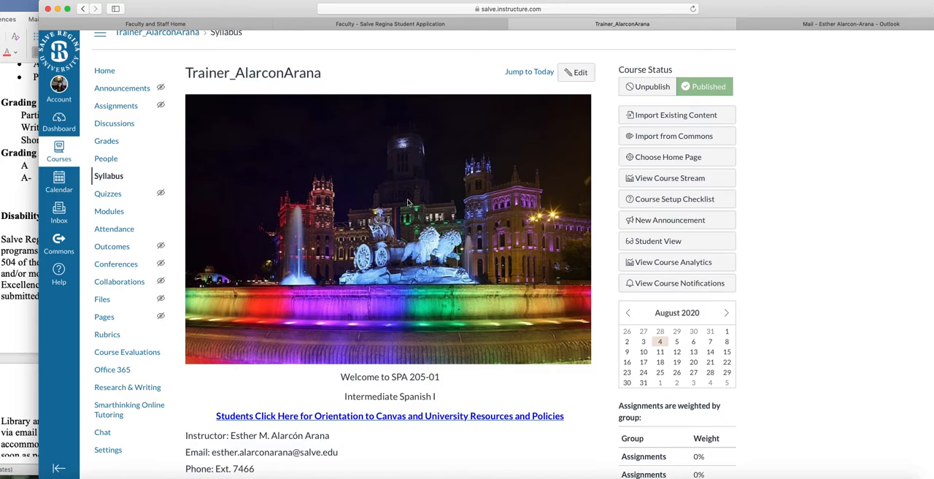
{"action": "scroll", "coordinate": [368, 213], "scroll_direction": "up", "scroll_amount": 1}
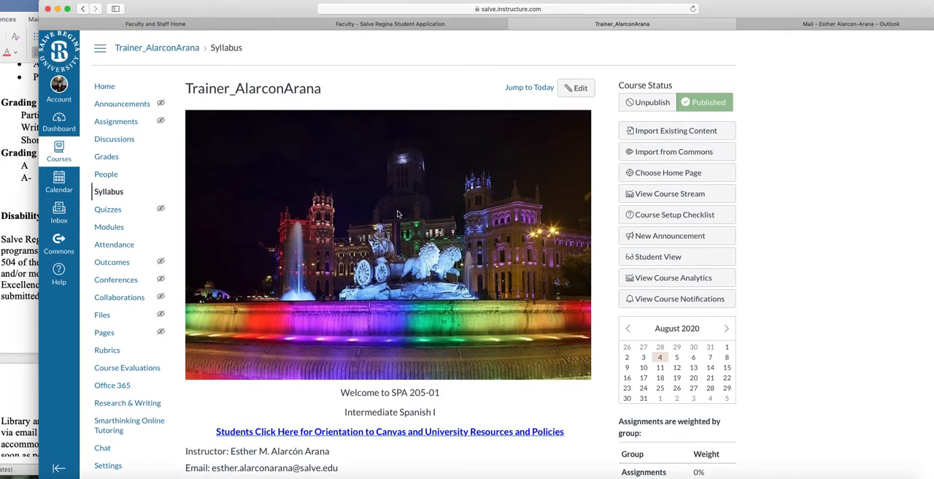
Examine the grading distribution in the Word syllabus, return to the browser and view the course's gradebook.
{"action": "left_click_drag", "start_coordinate": [235, 7], "coordinate": [286, 16]}
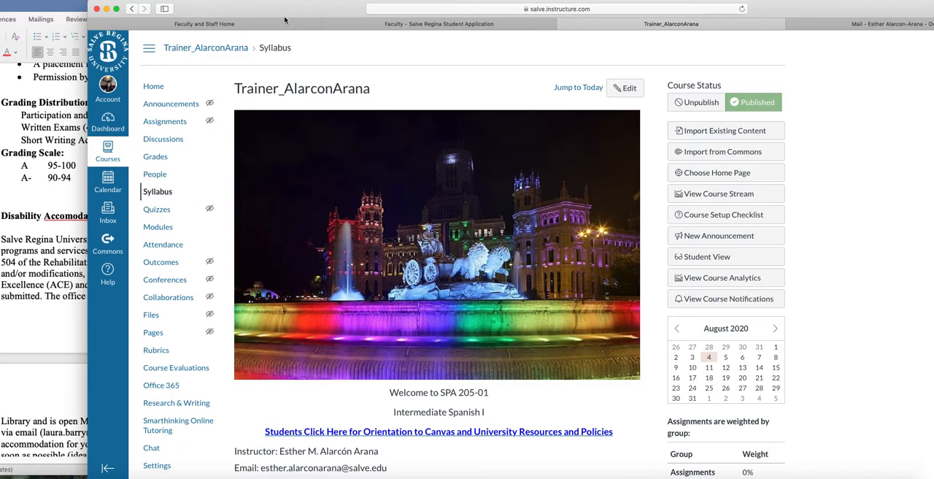
{"action": "left_click", "coordinate": [67, 197]}
{"action": "mouse_move", "coordinate": [351, 9]}
{"action": "left_mouse_down"}
{"action": "mouse_move", "coordinate": [388, 9]}
{"action": "mouse_move", "coordinate": [340, 8]}
{"action": "left_mouse_up"}
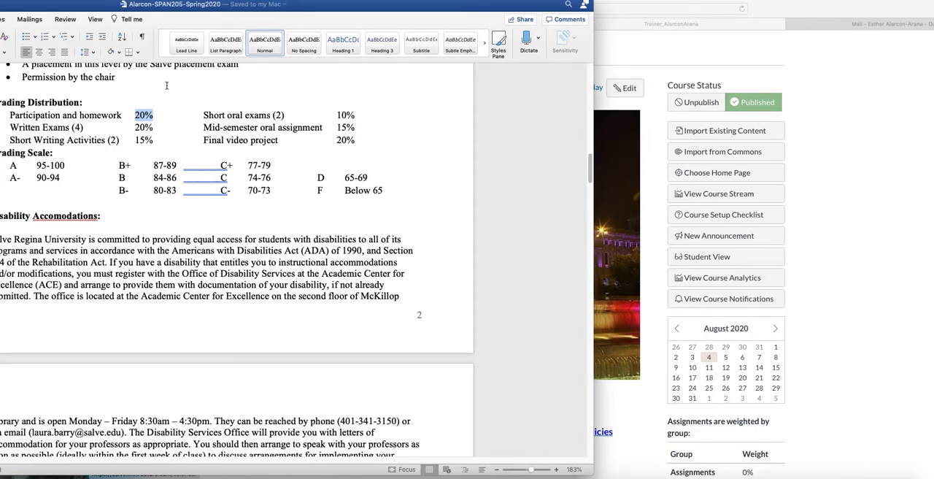
{"action": "left_click", "coordinate": [911, 199]}
{"action": "left_click_drag", "start_coordinate": [321, 8], "coordinate": [209, 6]}
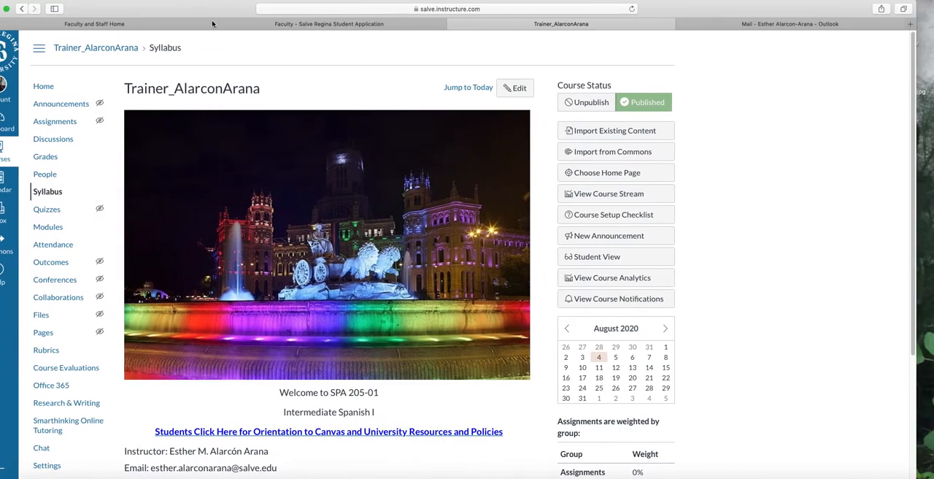
{"action": "left_click_drag", "start_coordinate": [111, 10], "coordinate": [124, 10]}
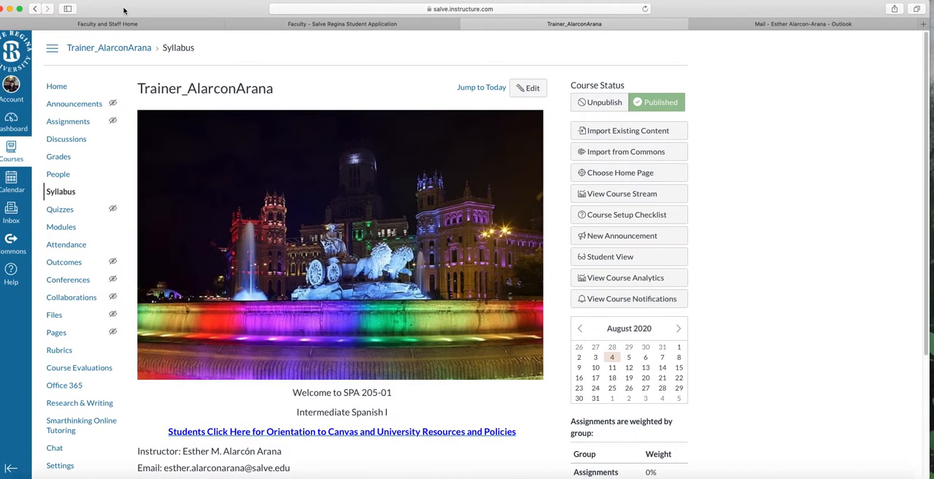
{"action": "left_click", "coordinate": [63, 159]}
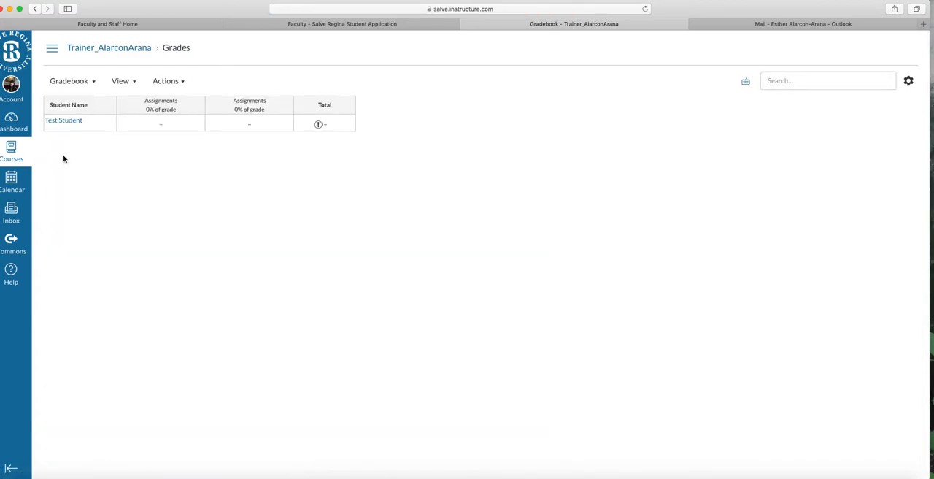
{"action": "left_click", "coordinate": [98, 51]}
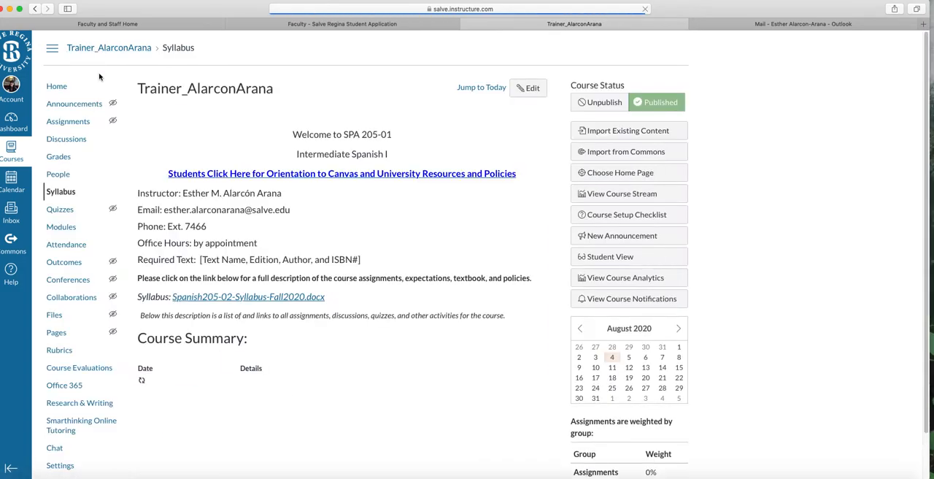
On the course's Assignments page, rename the first assignment group to "Participation and Homework" and save it.
{"action": "left_click", "coordinate": [78, 124]}
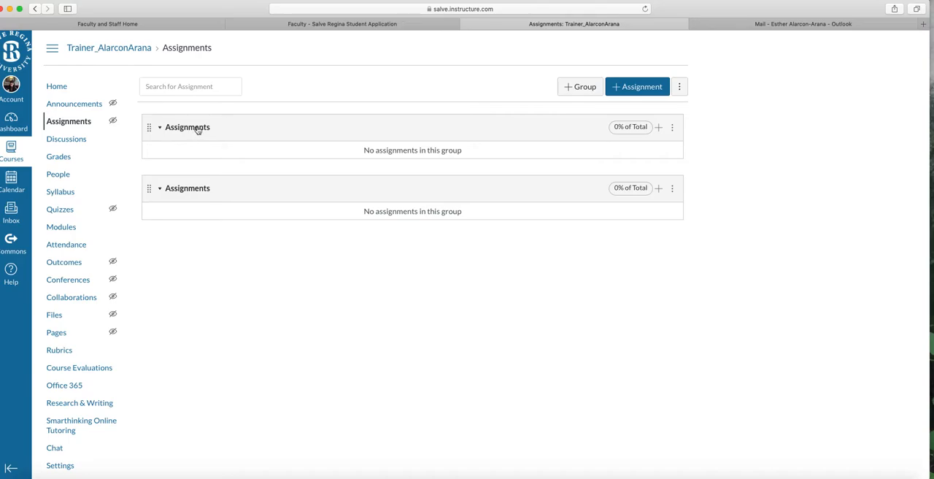
{"action": "left_click", "coordinate": [673, 129]}
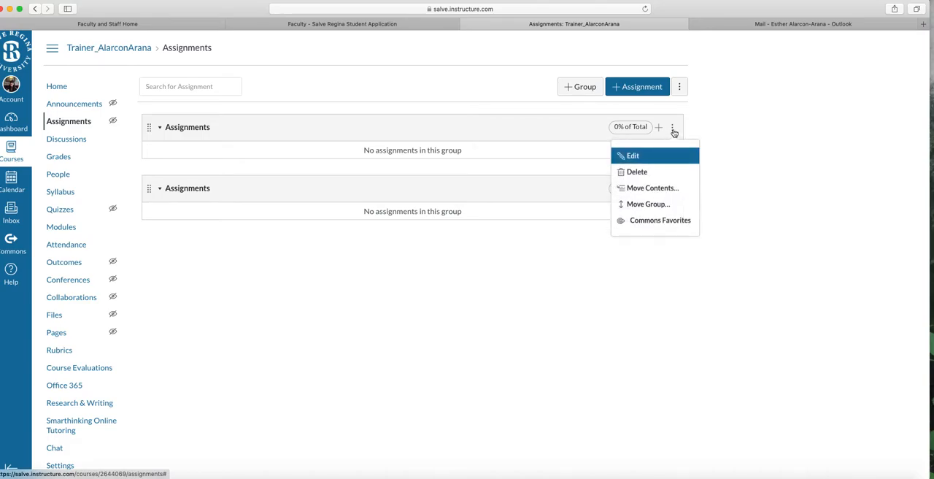
{"action": "left_click", "coordinate": [641, 156]}
{"action": "left_click_drag", "start_coordinate": [239, 13], "coordinate": [463, 18]}
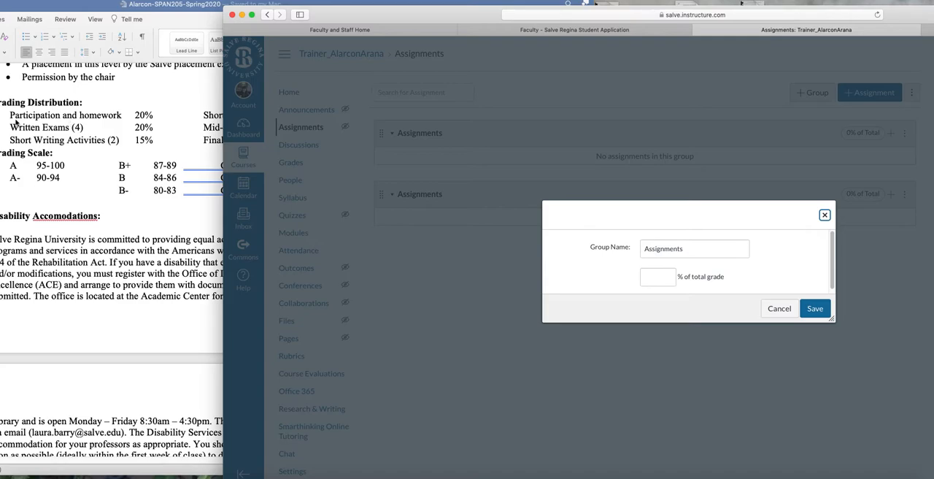
{"action": "left_click", "coordinate": [666, 248]}
{"action": "double_click", "coordinate": [666, 248]}
{"action": "type", "text": "Participation and Homework"}
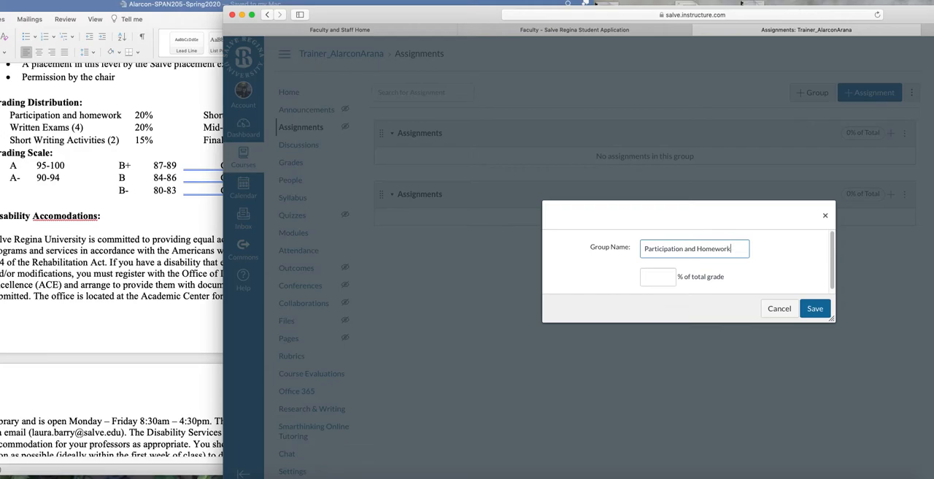
{"action": "left_click_drag", "start_coordinate": [469, 16], "coordinate": [261, 10]}
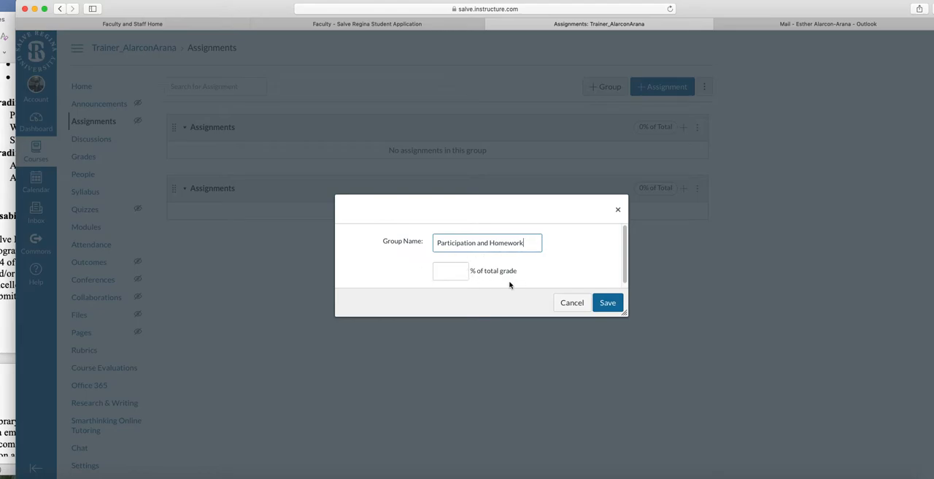
{"action": "left_click", "coordinate": [605, 305]}
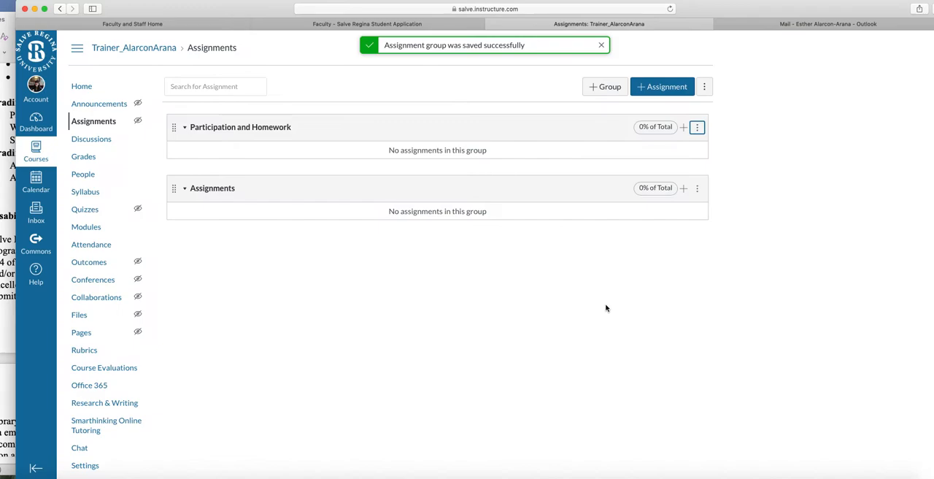
Rename the second assignment group to "Short oral exams" and save it.
{"action": "left_click", "coordinate": [698, 194]}
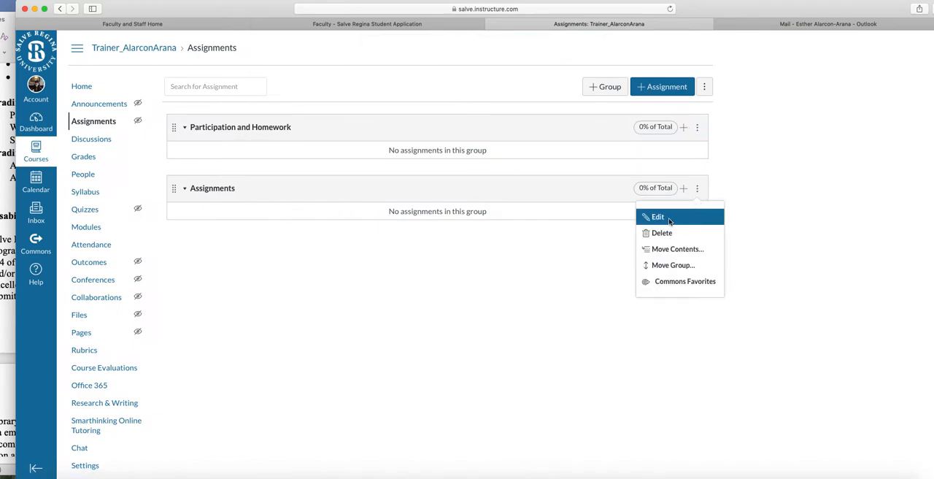
{"action": "left_click", "coordinate": [685, 222]}
{"action": "left_click_drag", "start_coordinate": [223, 11], "coordinate": [241, 19]}
{"action": "double_click", "coordinate": [502, 250]}
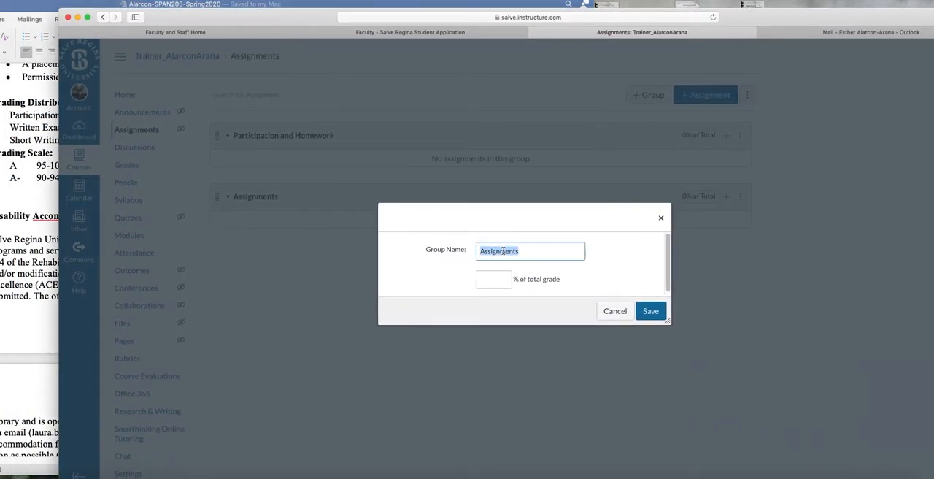
{"action": "type", "text": "Short oral exams"}
{"action": "left_click", "coordinate": [651, 312]}
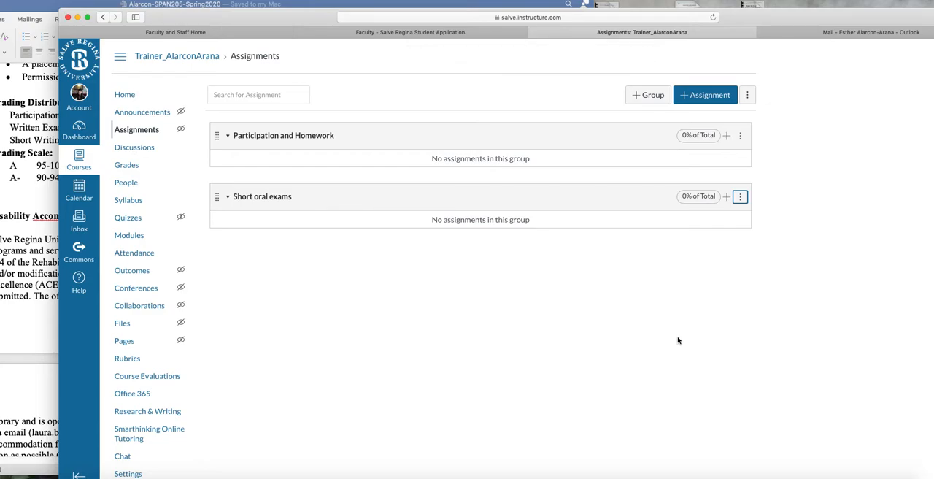
Add a new assignment group named "Written Exams".
{"action": "left_click_drag", "start_coordinate": [325, 18], "coordinate": [355, 15]}
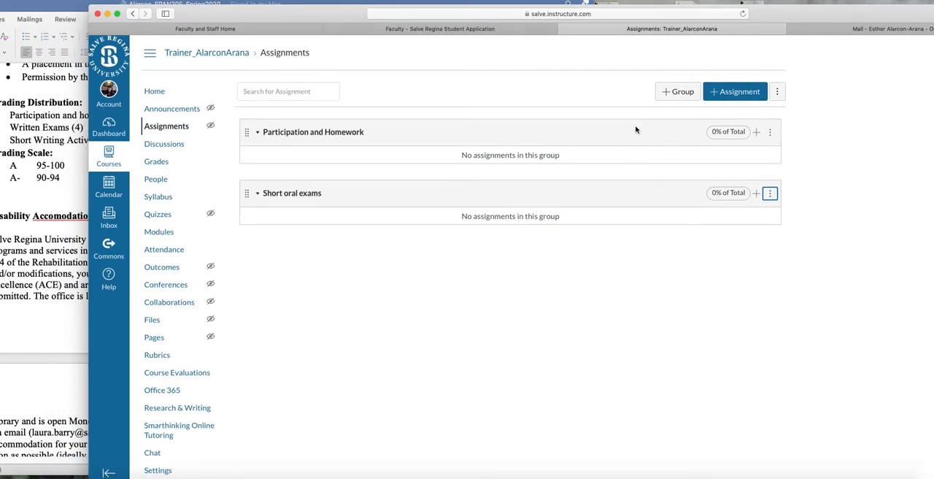
{"action": "left_click", "coordinate": [672, 95]}
{"action": "left_click", "coordinate": [532, 251]}
{"action": "type", "text": "Written Exams"}
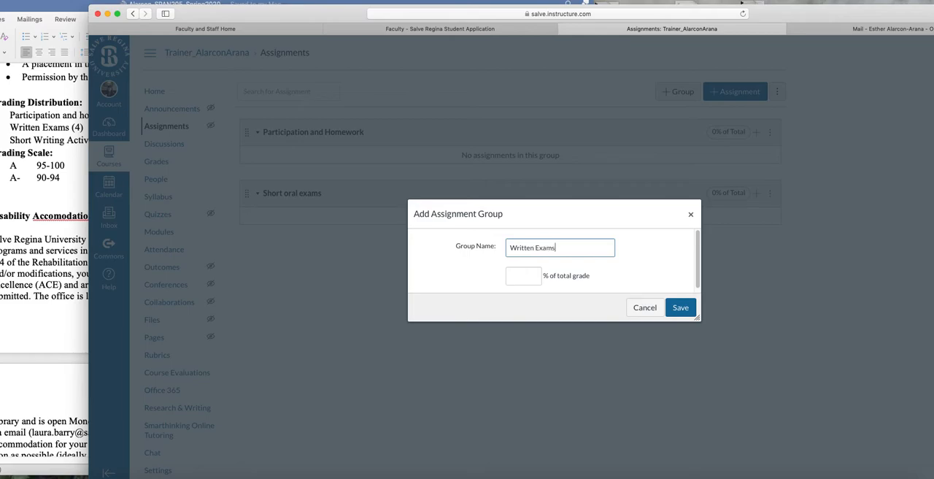
{"action": "left_click", "coordinate": [679, 306]}
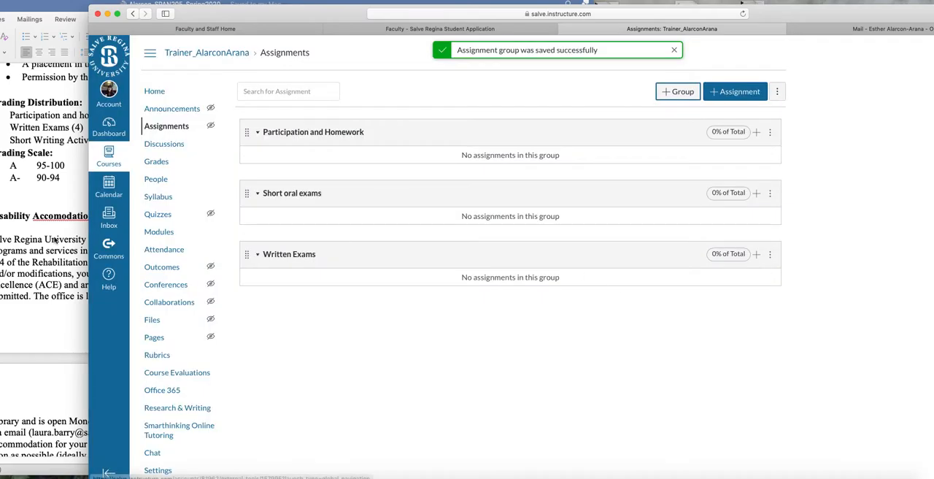
Consult the grading distribution in the Word syllabus and add an assignment group named "Mid semester Oral Assignment" in the browser.
{"action": "left_click", "coordinate": [48, 209]}
{"action": "double_click", "coordinate": [143, 114]}
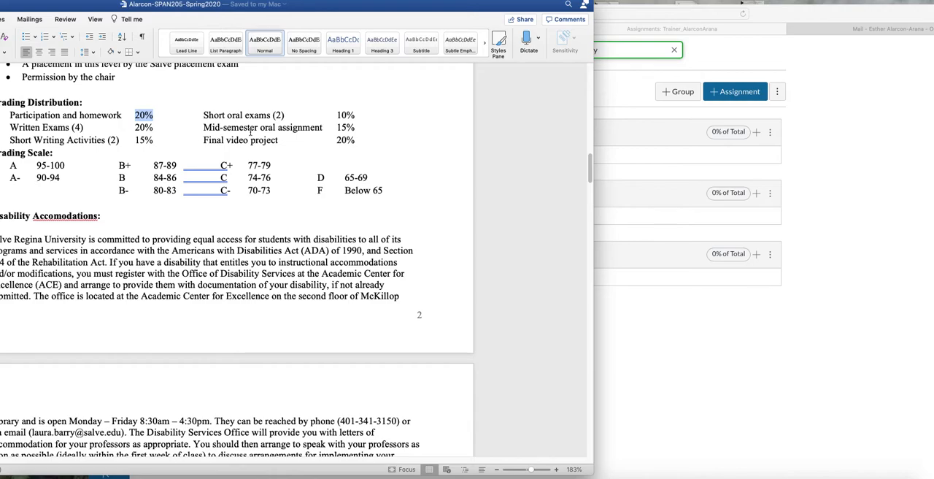
{"action": "left_click", "coordinate": [705, 340]}
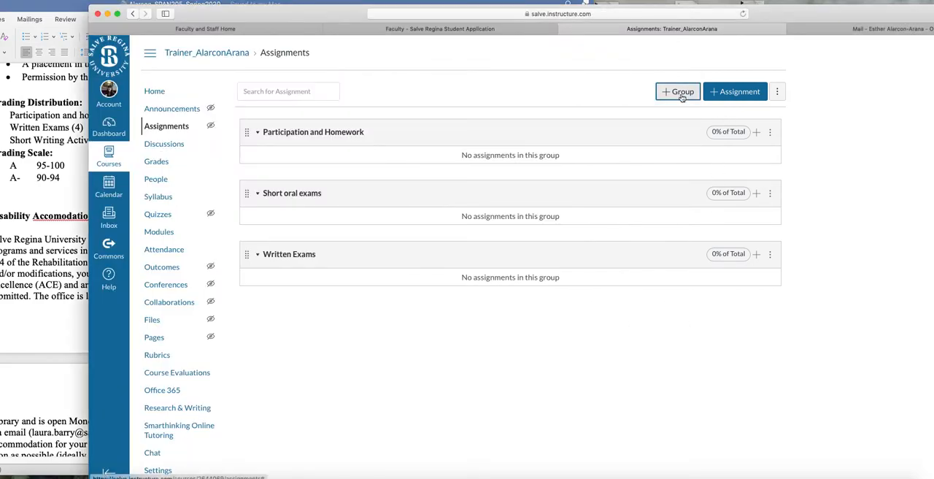
{"action": "left_click", "coordinate": [681, 94]}
{"action": "left_click", "coordinate": [555, 250]}
{"action": "type", "text": "Mid semester Oral A"}
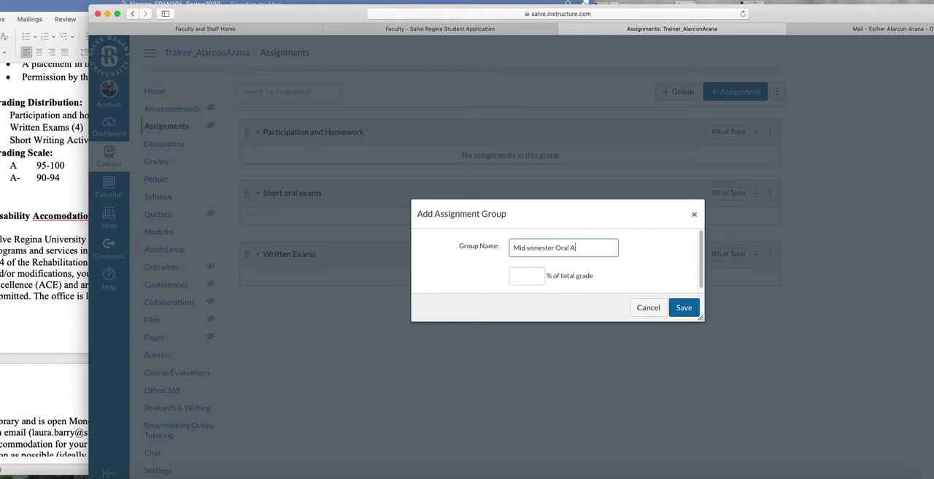
{"action": "type", "text": "ssignment"}
{"action": "left_click", "coordinate": [683, 308]}
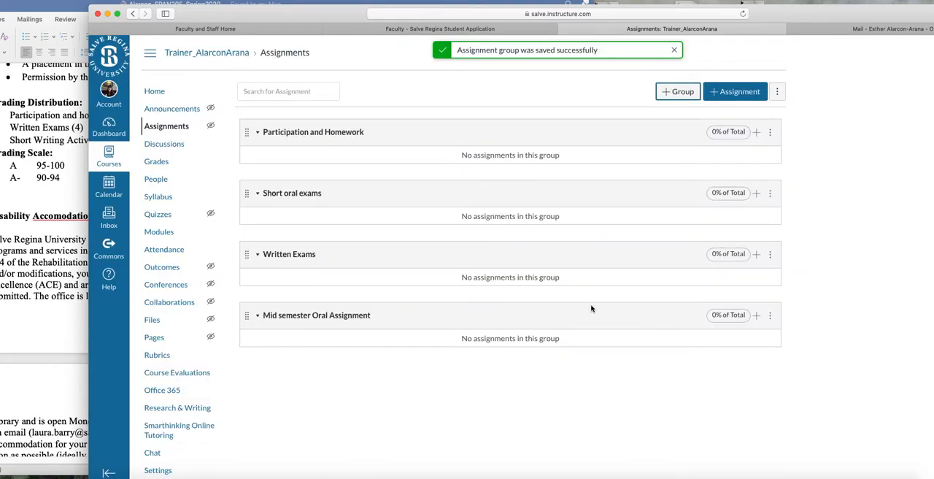
Create an assignment group named "Short Writing Activities".
{"action": "left_click", "coordinate": [675, 92]}
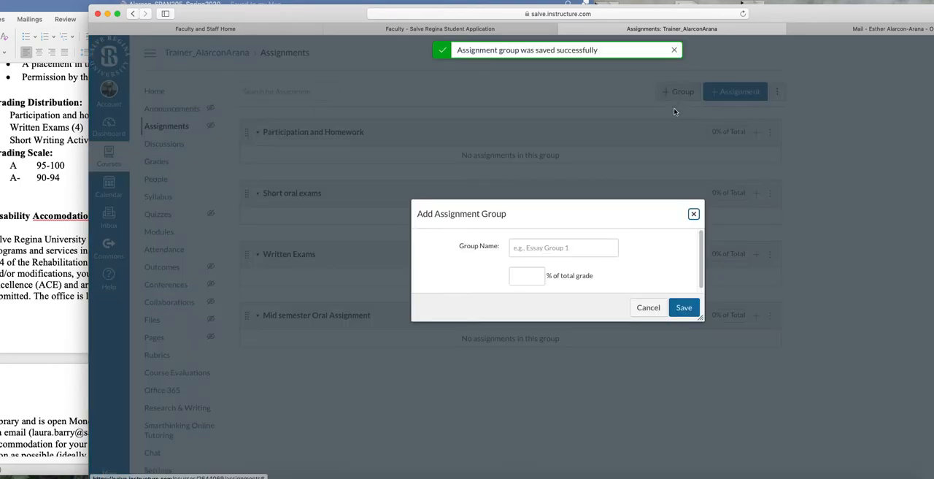
{"action": "left_click", "coordinate": [542, 248]}
{"action": "type", "text": "Short"}
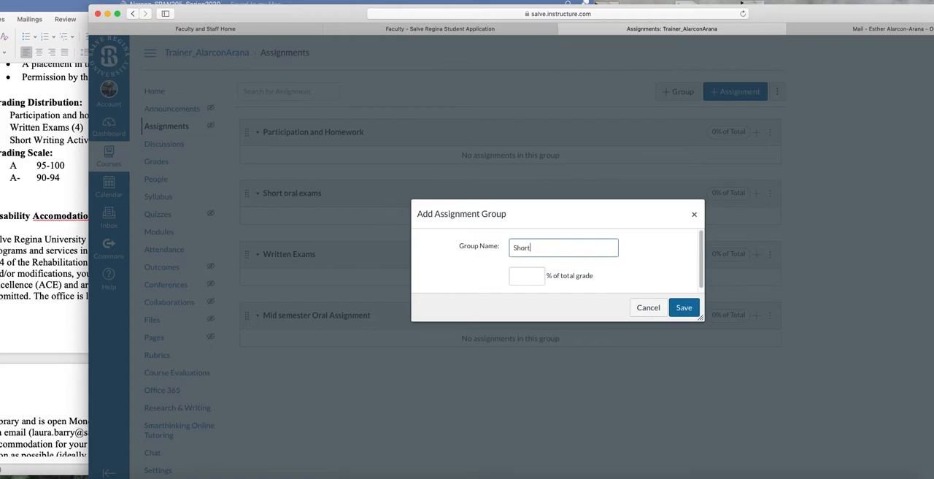
{"action": "type", "text": " Writing Activities"}
{"action": "left_click", "coordinate": [683, 307]}
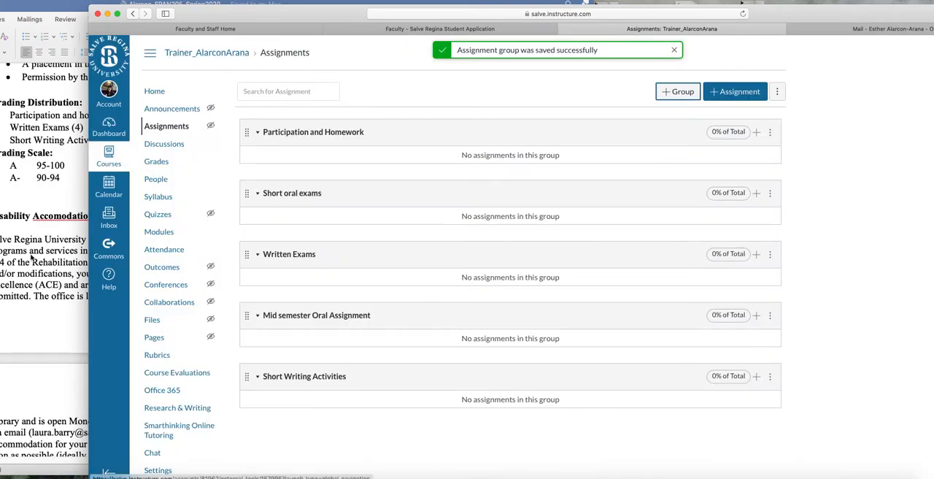
Add an assignment group named "Final Video Project" for the last category of the grading distribution.
{"action": "left_click", "coordinate": [31, 257]}
{"action": "left_click", "coordinate": [876, 217]}
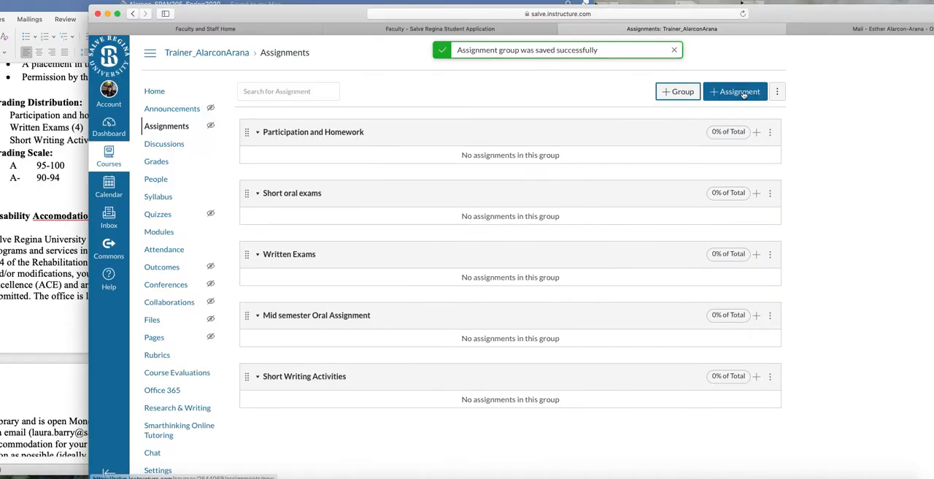
{"action": "left_click", "coordinate": [676, 91]}
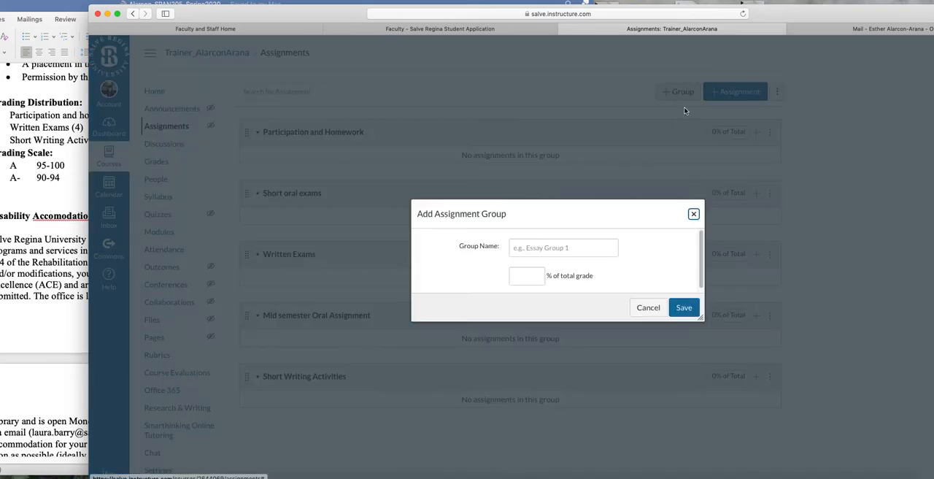
{"action": "left_click", "coordinate": [563, 246]}
{"action": "type", "text": "Final Video Project"}
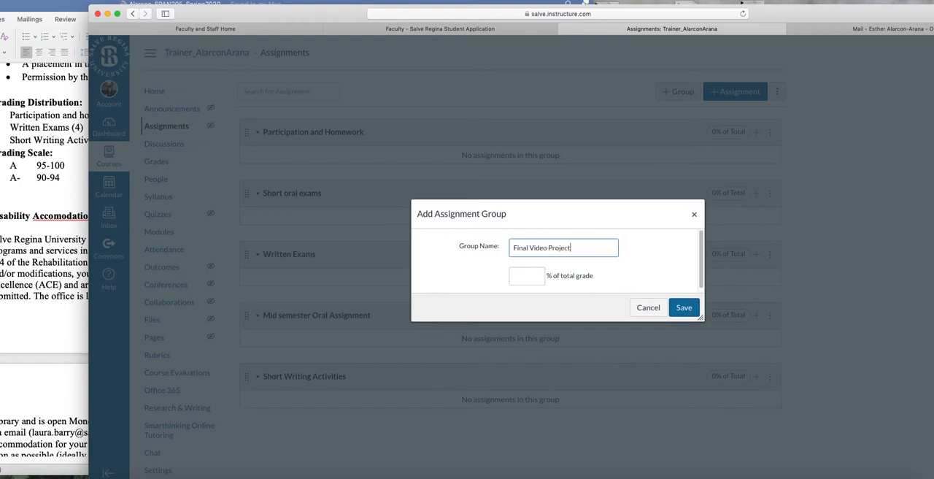
{"action": "left_click", "coordinate": [684, 307]}
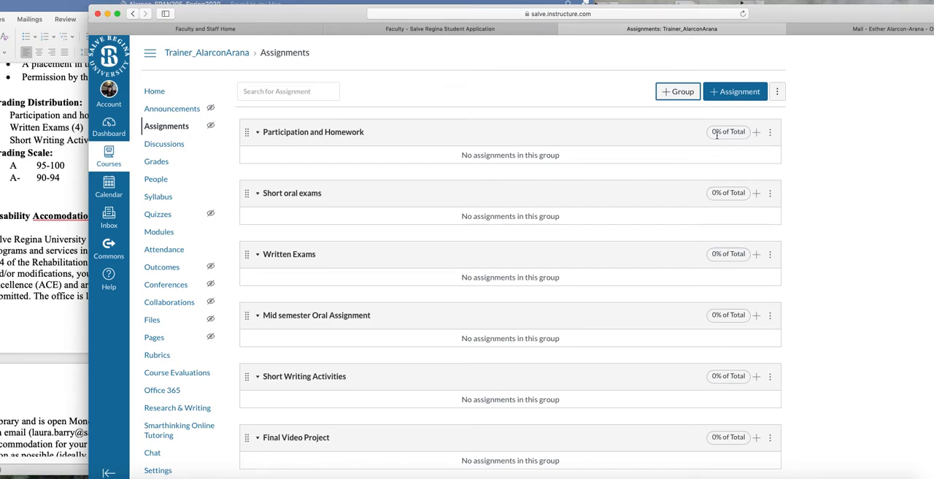
Open the weighting settings for the assignment groups and set the Participation and Homework weight to 20%.
{"action": "left_click", "coordinate": [778, 93]}
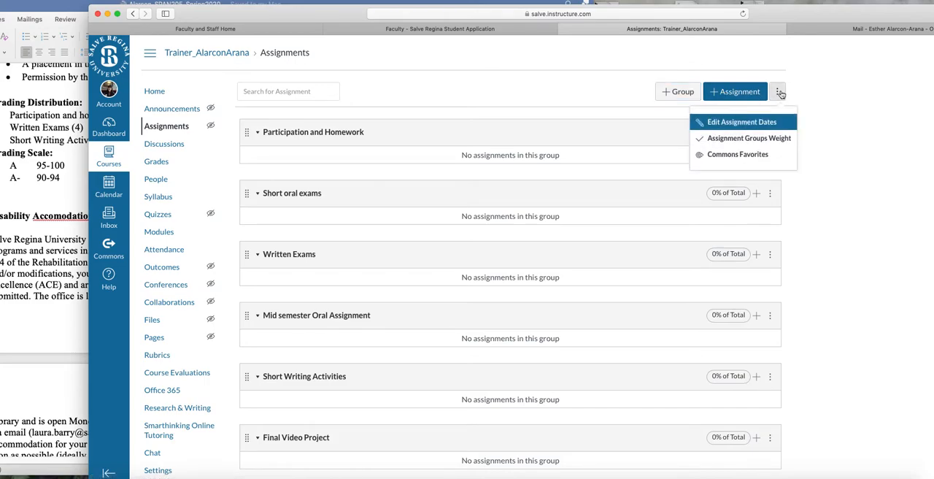
{"action": "left_click", "coordinate": [733, 145]}
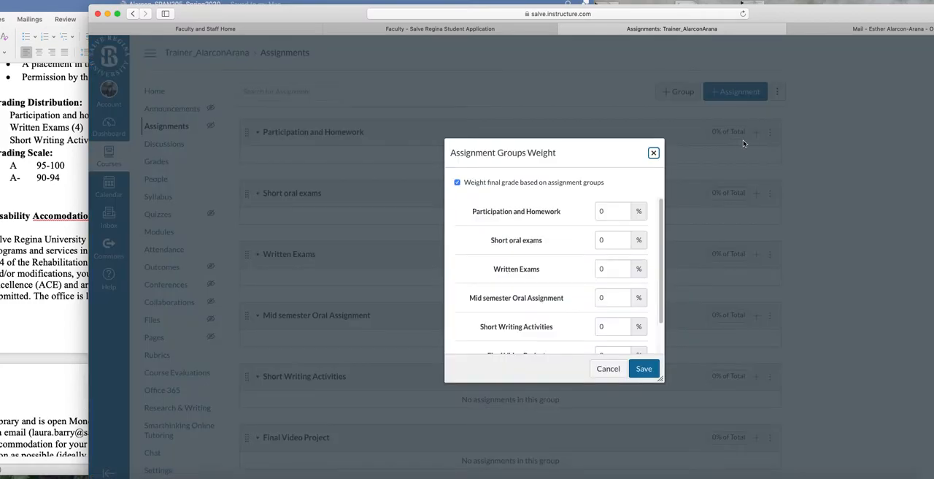
{"action": "scroll", "coordinate": [586, 286], "scroll_direction": "down", "scroll_amount": 1}
{"action": "scroll", "coordinate": [573, 269], "scroll_direction": "up", "scroll_amount": 1}
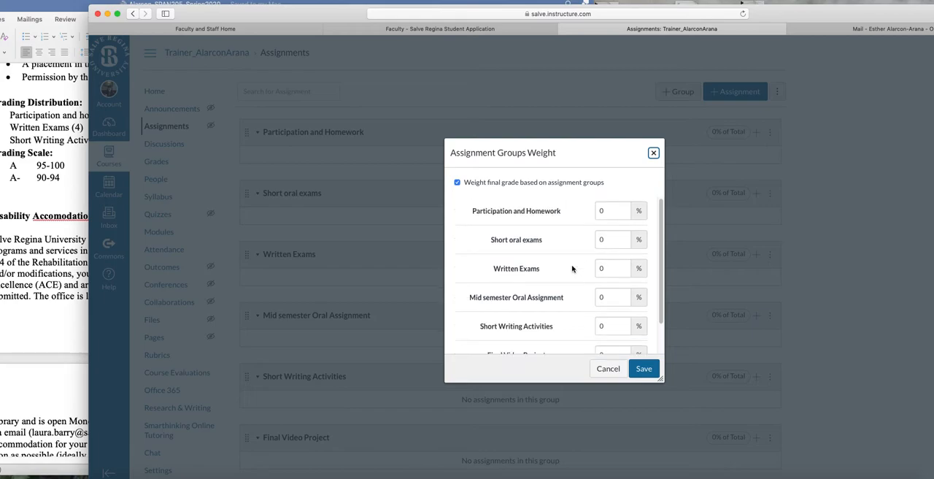
{"action": "left_click_drag", "start_coordinate": [266, 20], "coordinate": [380, 14]}
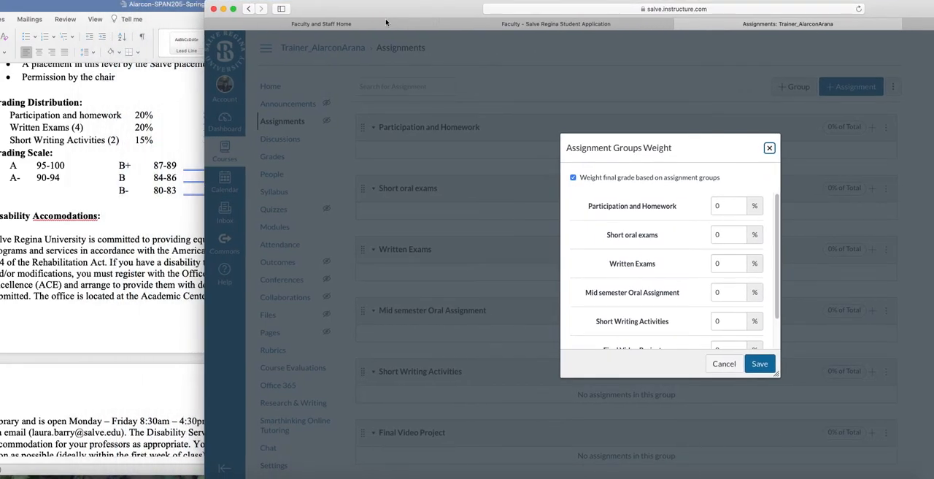
{"action": "left_click", "coordinate": [719, 208]}
{"action": "key", "text": "BackSpace"}
{"action": "type", "text": "20"}
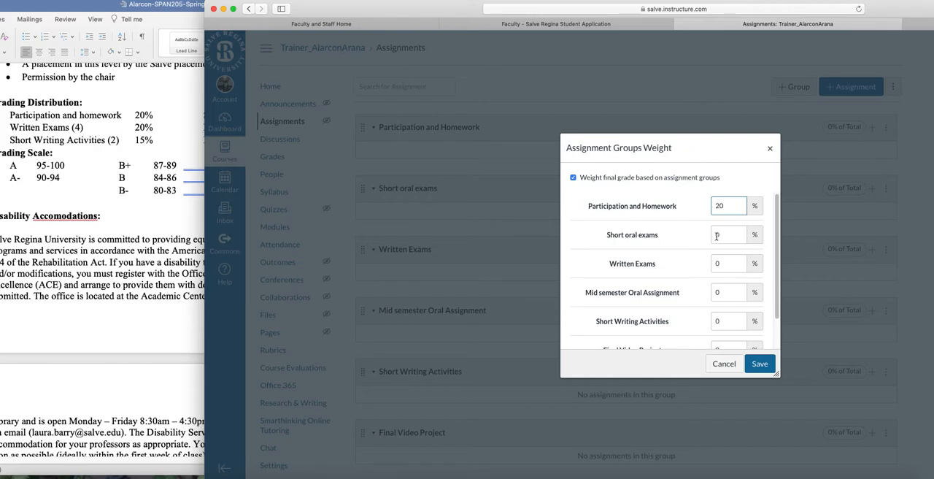
Following the syllabus's grading distribution, set the weight of Short oral exams to 10% and Written Exams to 20%.
{"action": "left_click", "coordinate": [717, 235]}
{"action": "key", "text": "super+Tab"}
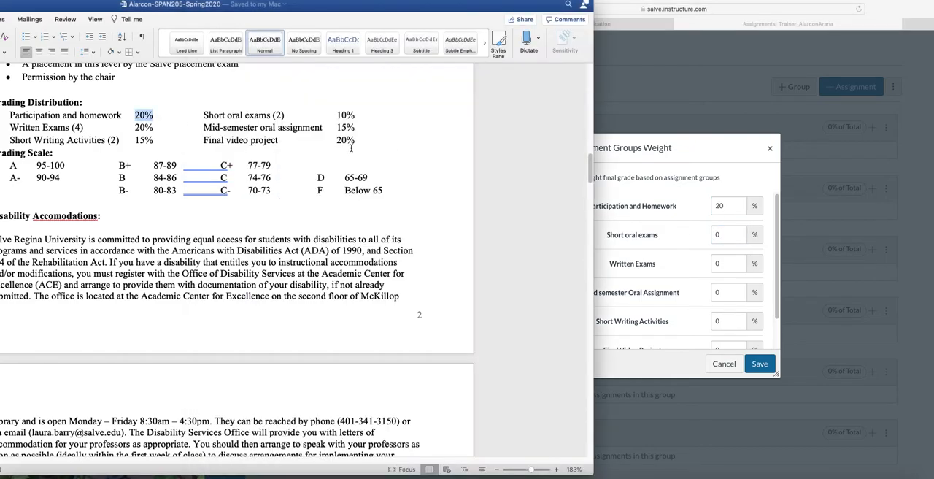
{"action": "left_click", "coordinate": [716, 240]}
{"action": "type", "text": "1"}
{"action": "left_click", "coordinate": [719, 266]}
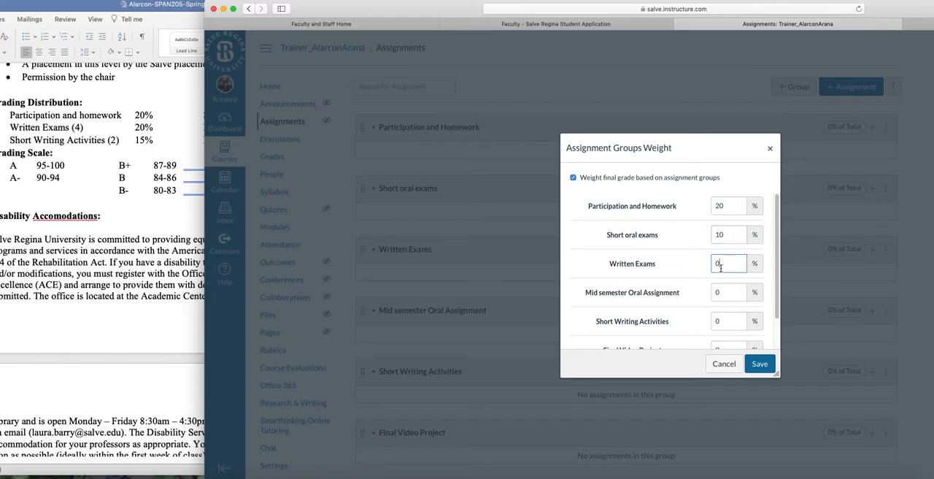
{"action": "type", "text": "2"}
Check the Word syllabus and set the weights of Mid semester Oral Assignment and Short Writing Activities to 15% each.
{"action": "left_click", "coordinate": [128, 249]}
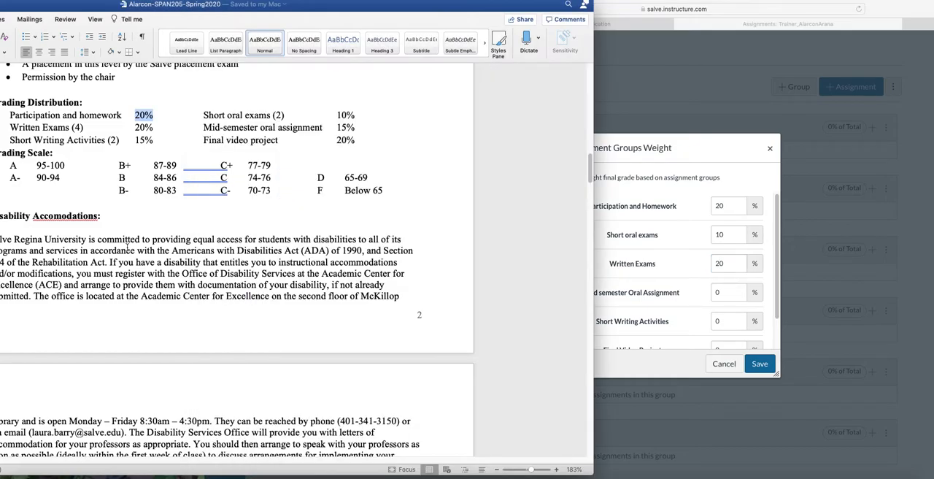
{"action": "left_click", "coordinate": [714, 293]}
{"action": "double_click", "coordinate": [715, 293]}
{"action": "type", "text": "15"}
{"action": "left_click", "coordinate": [716, 323]}
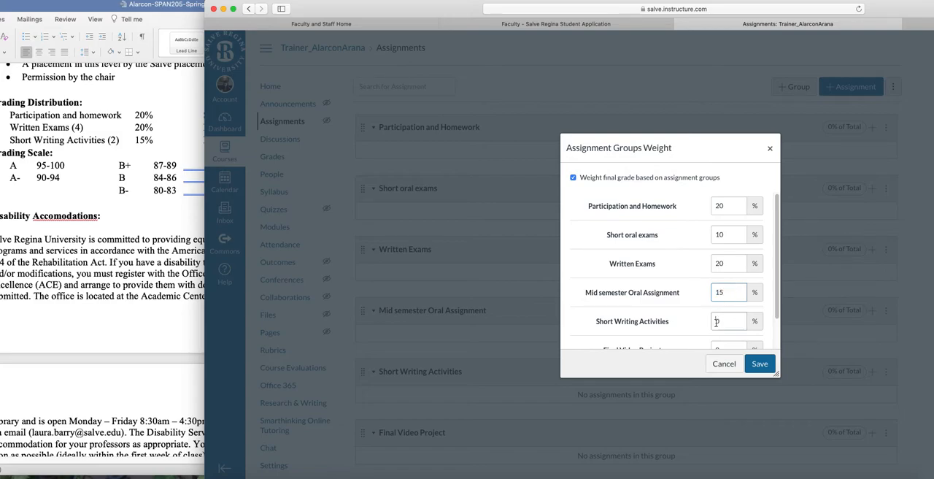
{"action": "double_click", "coordinate": [727, 322]}
{"action": "type", "text": "15"}
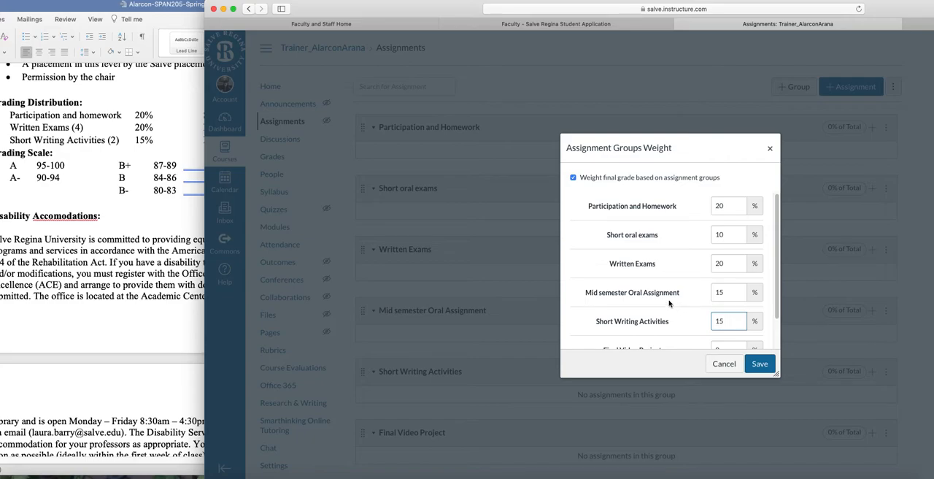
Set the Final Video Project weight to 20% per the syllabus and save the assignment group weights.
{"action": "scroll", "coordinate": [671, 305], "scroll_direction": "down", "scroll_amount": 2}
{"action": "left_click", "coordinate": [146, 222]}
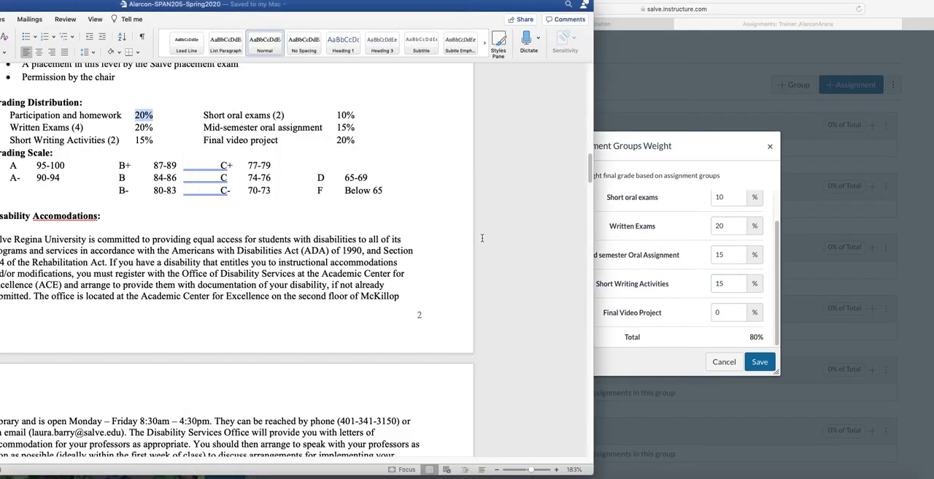
{"action": "left_click", "coordinate": [716, 314]}
{"action": "left_click", "coordinate": [716, 314]}
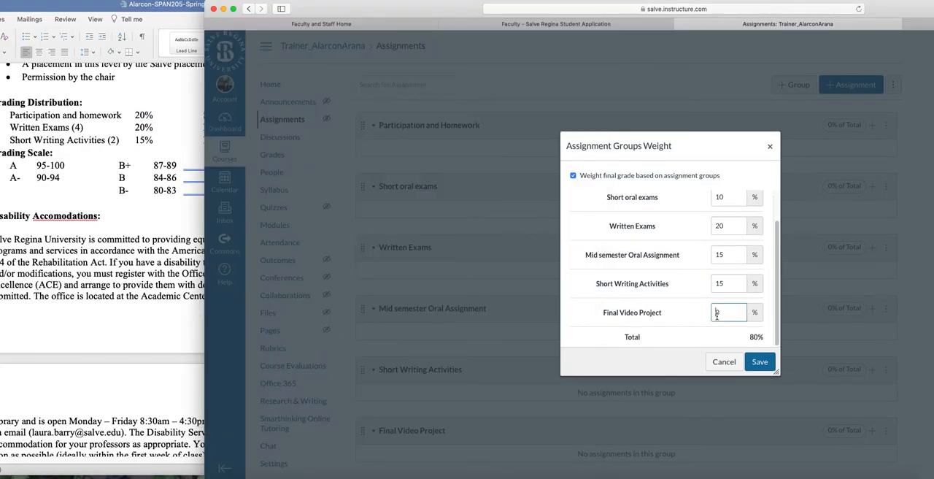
{"action": "type", "text": "20"}
{"action": "left_click", "coordinate": [760, 362]}
{"action": "left_click_drag", "start_coordinate": [893, 8], "coordinate": [705, 4]}
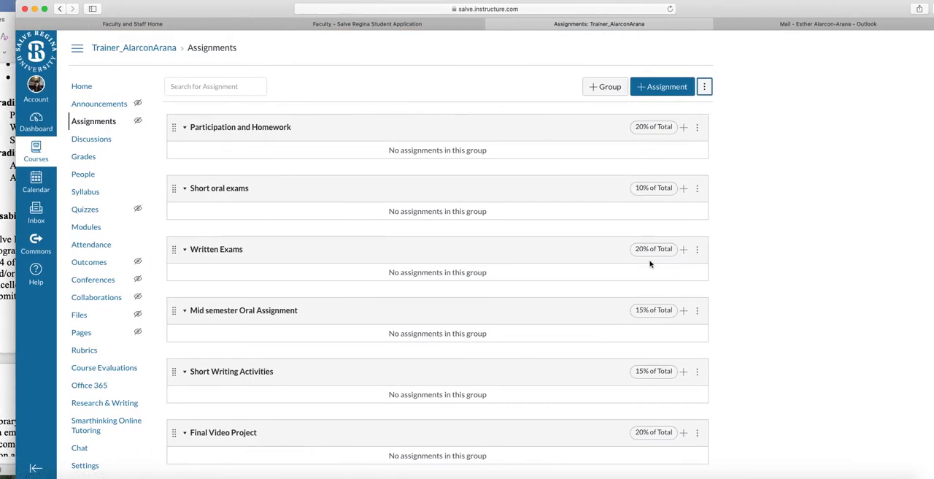
{"action": "scroll", "coordinate": [768, 198], "scroll_direction": "down", "scroll_amount": 1}
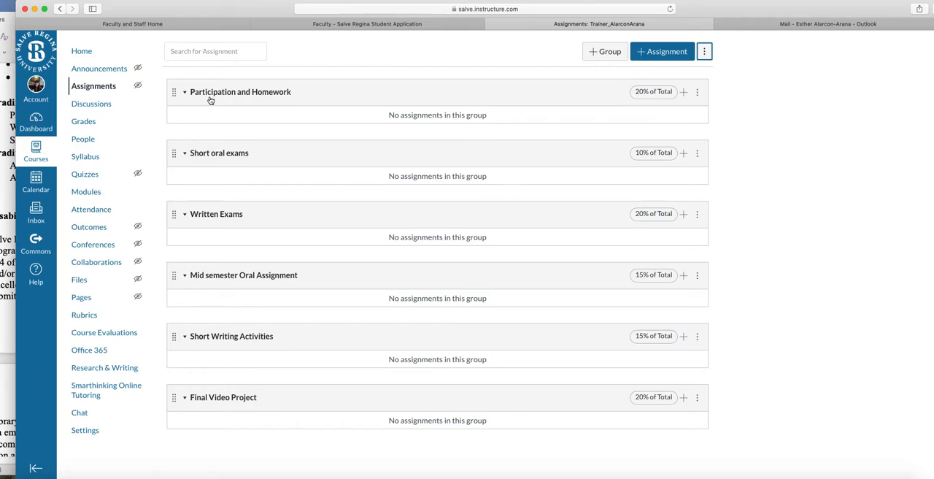
{"action": "left_click", "coordinate": [683, 92]}
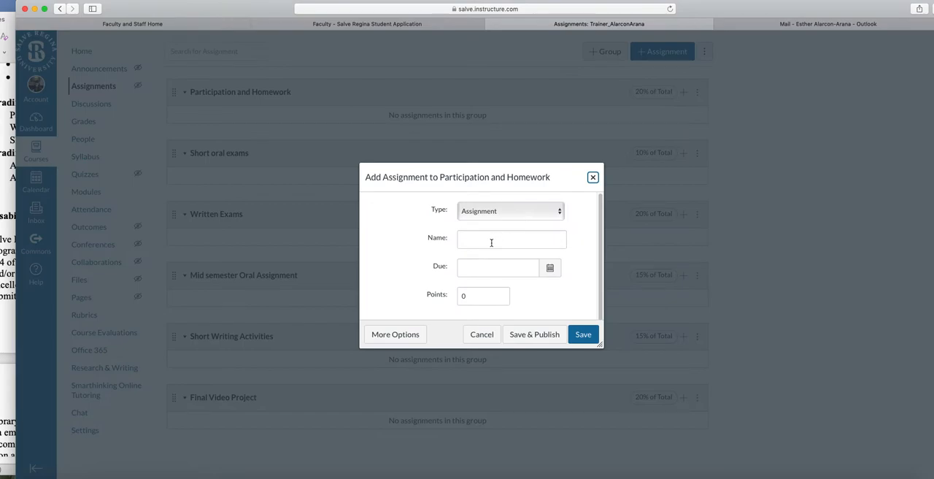
{"action": "left_click", "coordinate": [592, 178]}
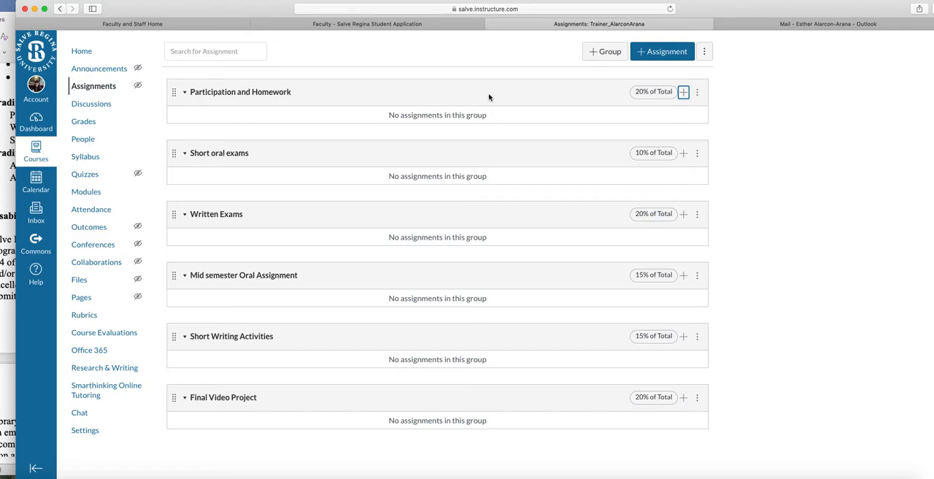
Start a new assignment named "Participation 1" in the Participation and Homework group, due Sep 30, 2020.
{"action": "left_click", "coordinate": [684, 93]}
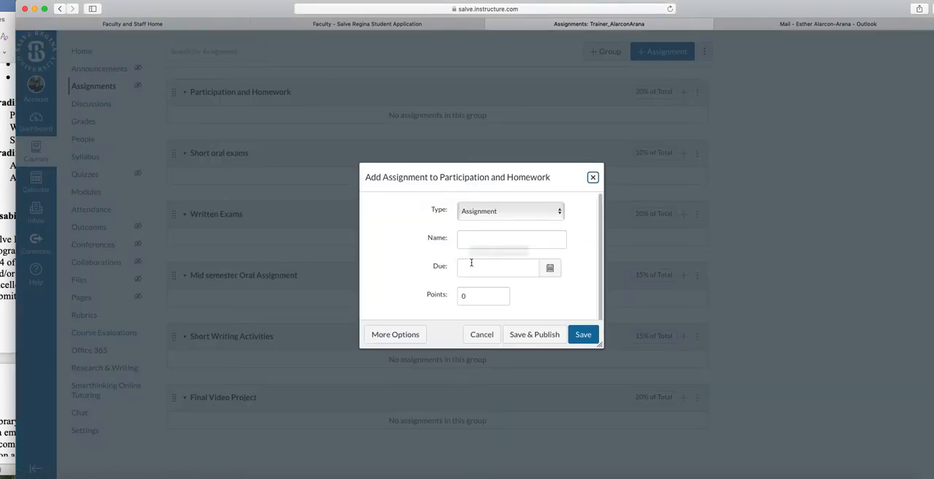
{"action": "left_click", "coordinate": [474, 240]}
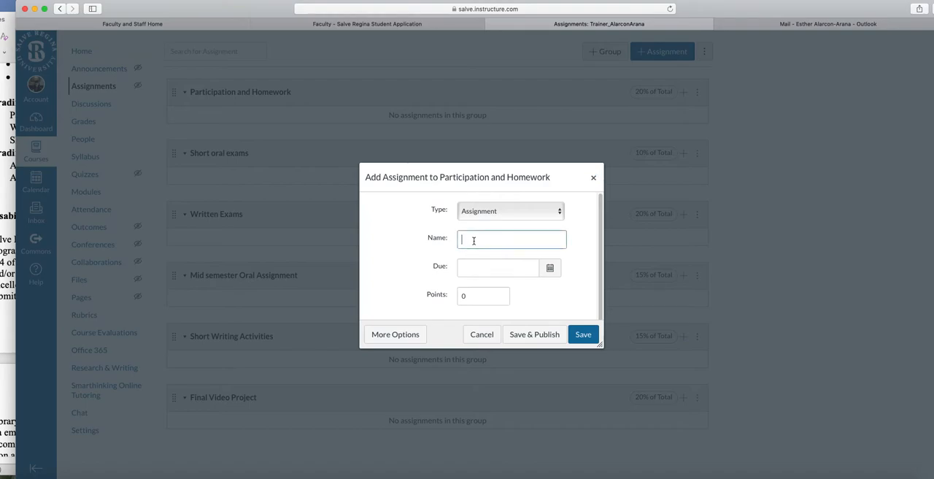
{"action": "type", "text": "Participation 1"}
{"action": "left_click", "coordinate": [550, 267]}
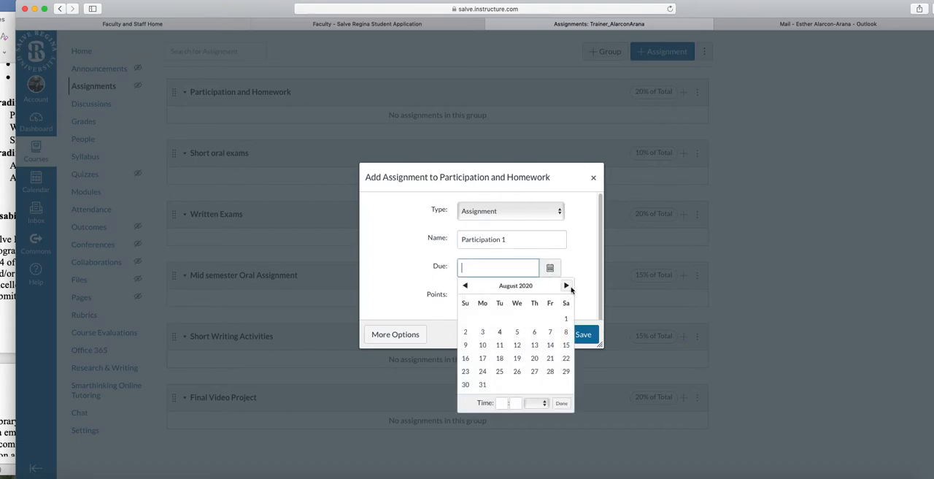
{"action": "left_click", "coordinate": [566, 285]}
{"action": "left_click", "coordinate": [521, 369]}
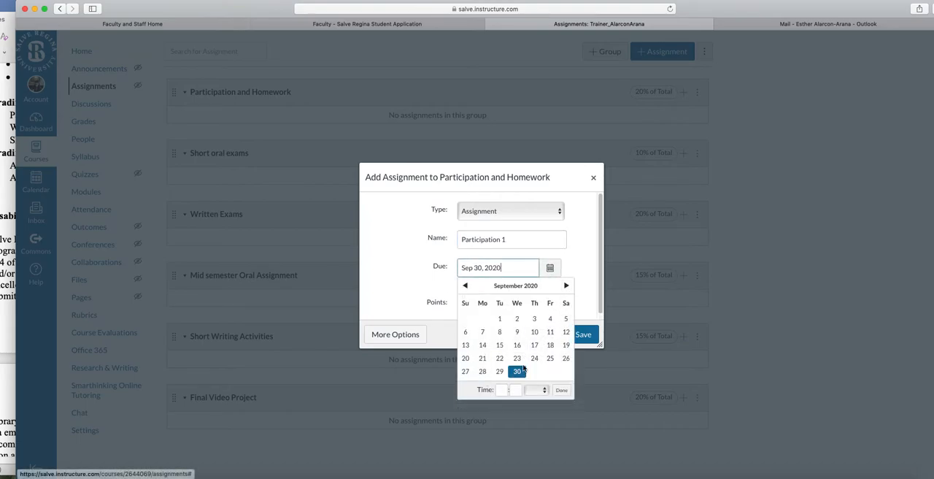
{"action": "left_click", "coordinate": [410, 282]}
Make Participation 1 worth 100 points, save it and publish it.
{"action": "left_click", "coordinate": [462, 305]}
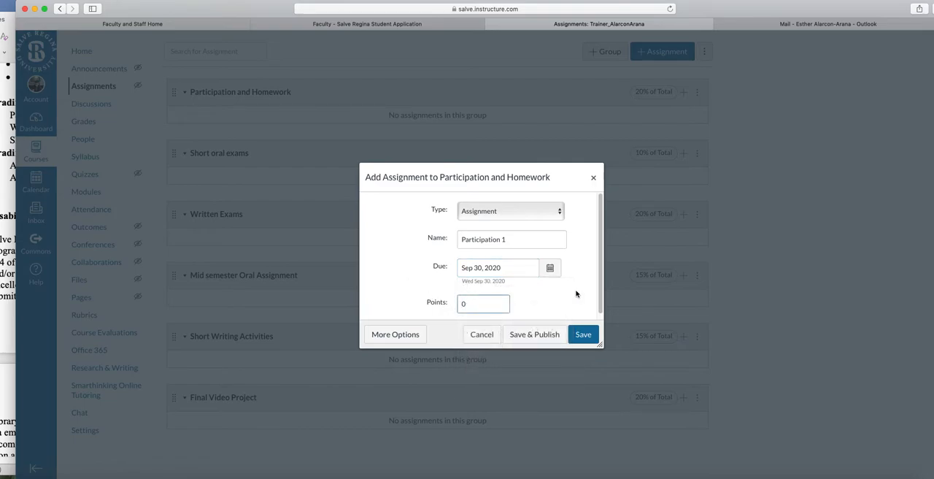
{"action": "type", "text": "100"}
{"action": "left_click", "coordinate": [583, 334]}
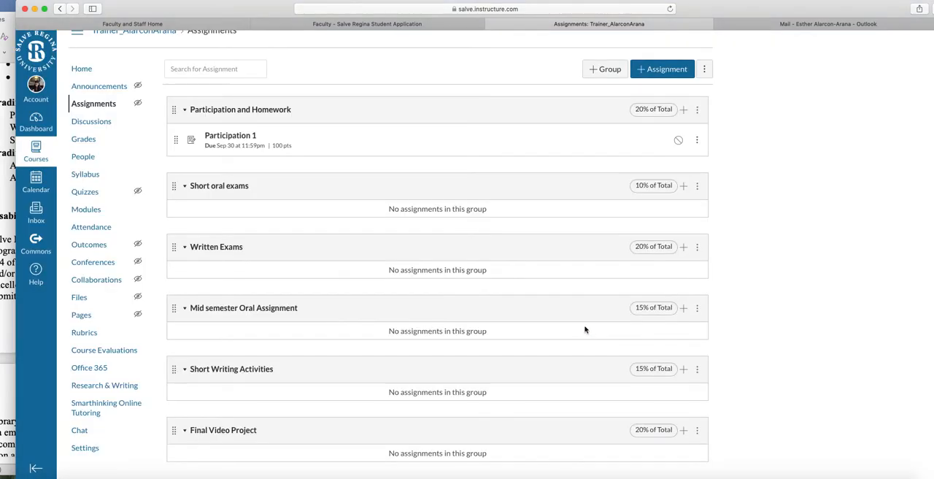
{"action": "left_click", "coordinate": [678, 140]}
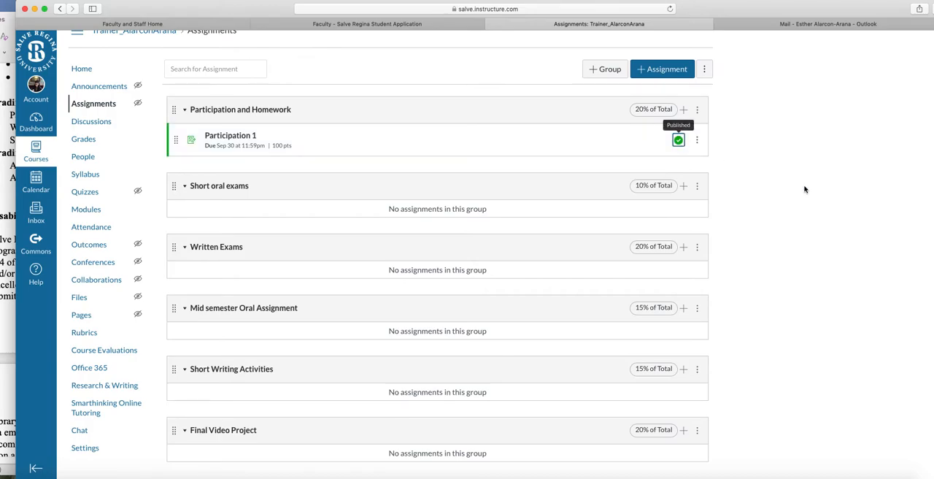
Add a "Participation 2" assignment to the Participation and Homework group, due Oct 30, 2020 and worth 100 points.
{"action": "scroll", "coordinate": [801, 200], "scroll_direction": "up", "scroll_amount": 1}
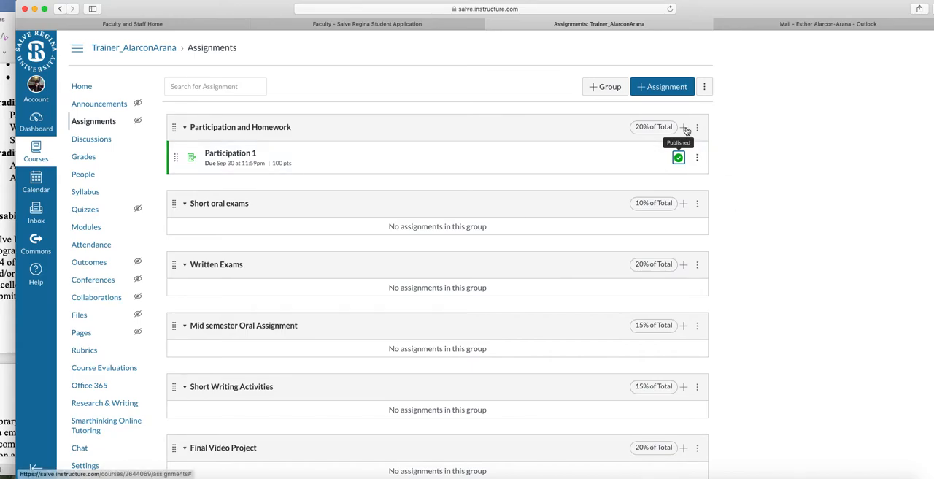
{"action": "left_click", "coordinate": [685, 129]}
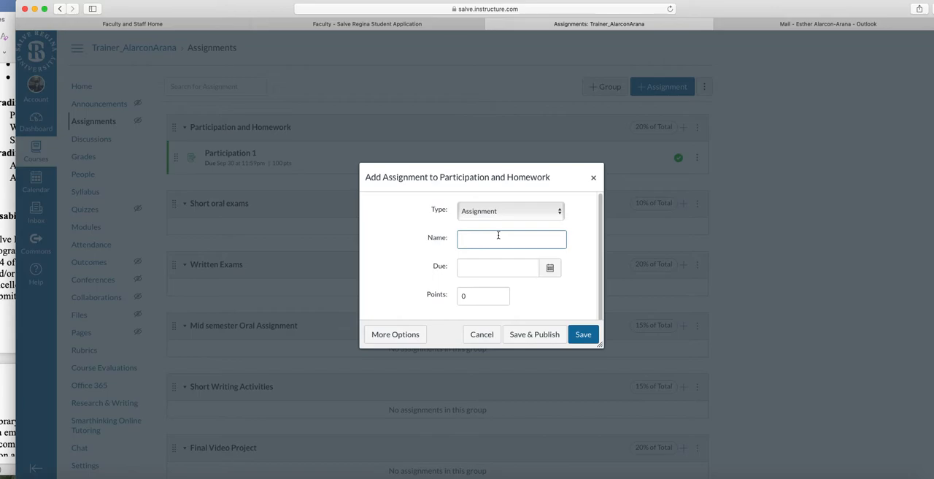
{"action": "type", "text": "Participation 2"}
{"action": "left_click", "coordinate": [549, 267]}
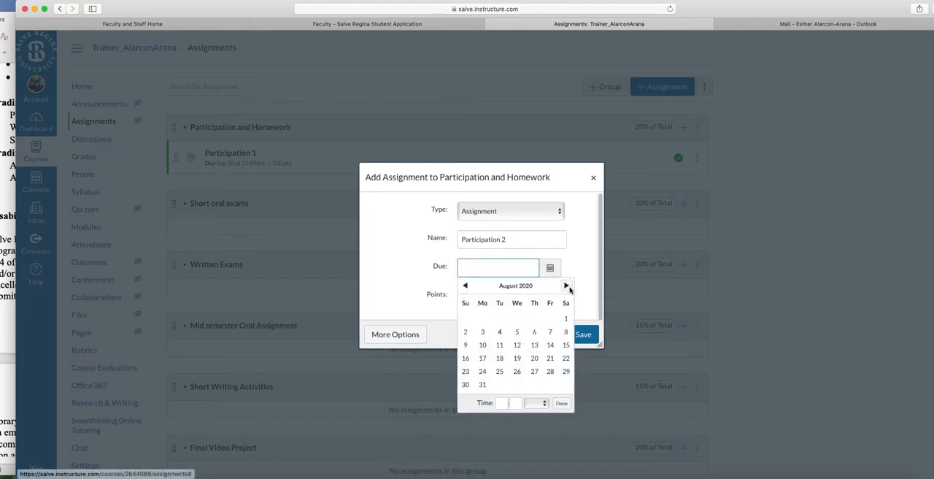
{"action": "left_click", "coordinate": [567, 286]}
{"action": "left_click", "coordinate": [568, 286]}
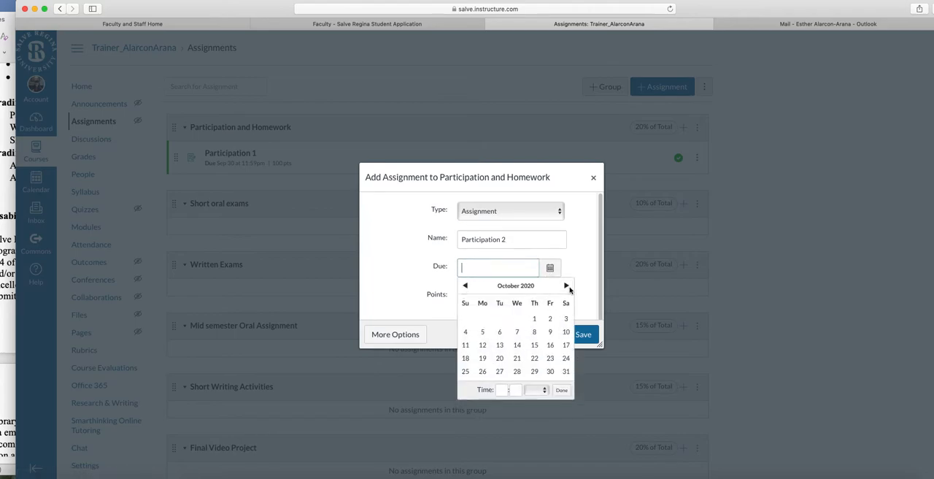
{"action": "left_click", "coordinate": [550, 371]}
{"action": "left_click", "coordinate": [461, 303]}
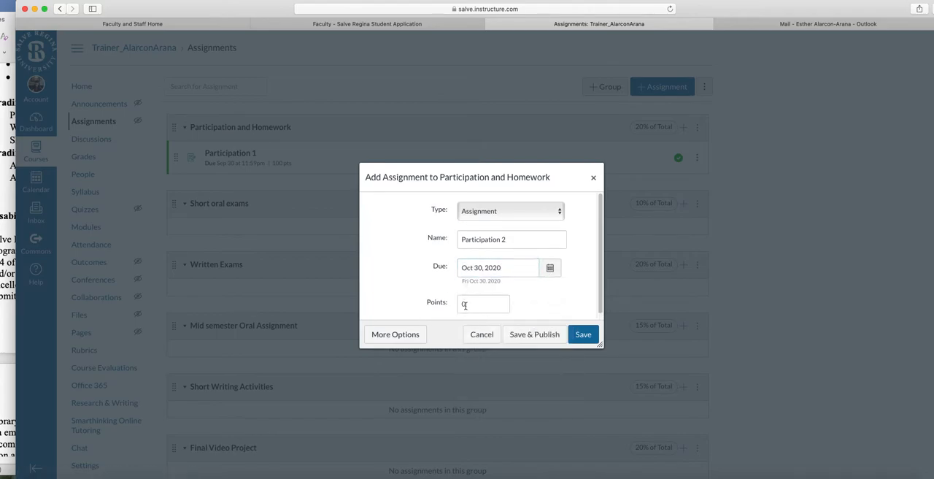
{"action": "type", "text": "100"}
{"action": "left_click", "coordinate": [580, 335]}
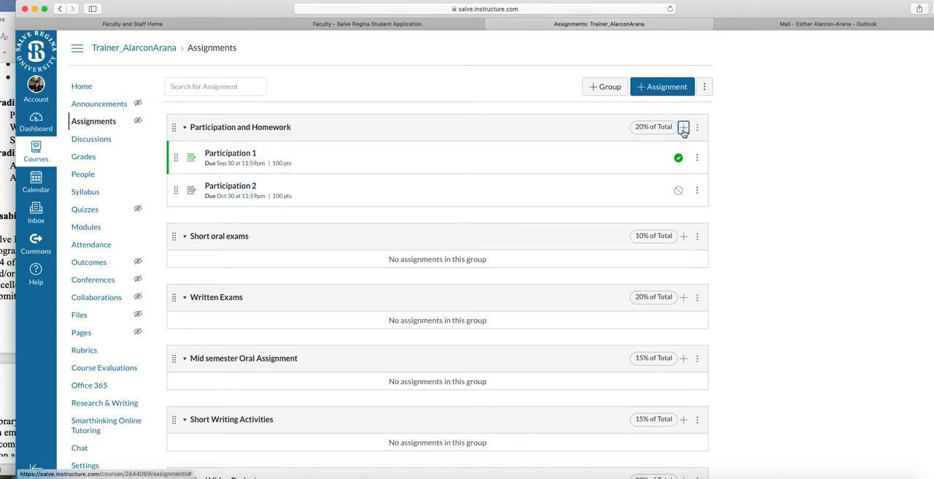
Start another assignment in the Participation and Homework group and name it "Participation 3".
{"action": "left_click", "coordinate": [683, 128]}
{"action": "left_click", "coordinate": [497, 237]}
{"action": "type", "text": "Participatio"}
{"action": "key", "text": "BackSpace"}
{"action": "key", "text": "BackSpace"}
{"action": "key", "text": "BackSpace"}
{"action": "key", "text": "BackSpace"}
{"action": "key", "text": "BackSpace"}
{"action": "type", "text": "ipation"}
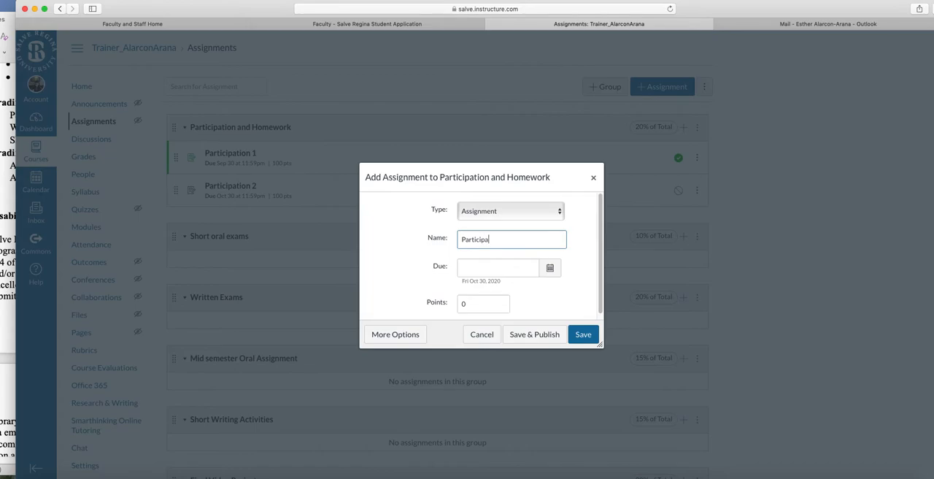
Set Participation 3's due date to Dec 11, 2020 and its points to 100, and save the assignment.
{"action": "left_click", "coordinate": [549, 267]}
{"action": "left_click", "coordinate": [566, 286]}
{"action": "left_click", "coordinate": [565, 286]}
{"action": "left_click", "coordinate": [565, 285]}
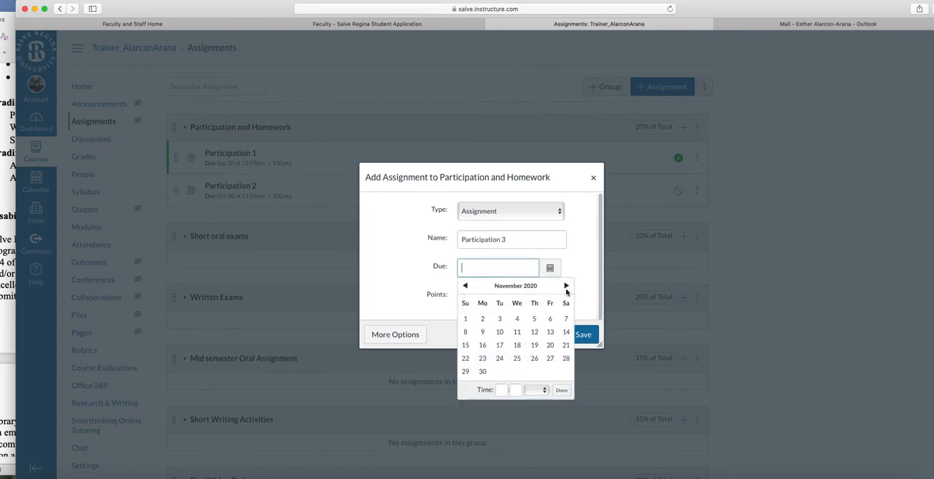
{"action": "left_click", "coordinate": [566, 286]}
{"action": "left_click", "coordinate": [551, 332]}
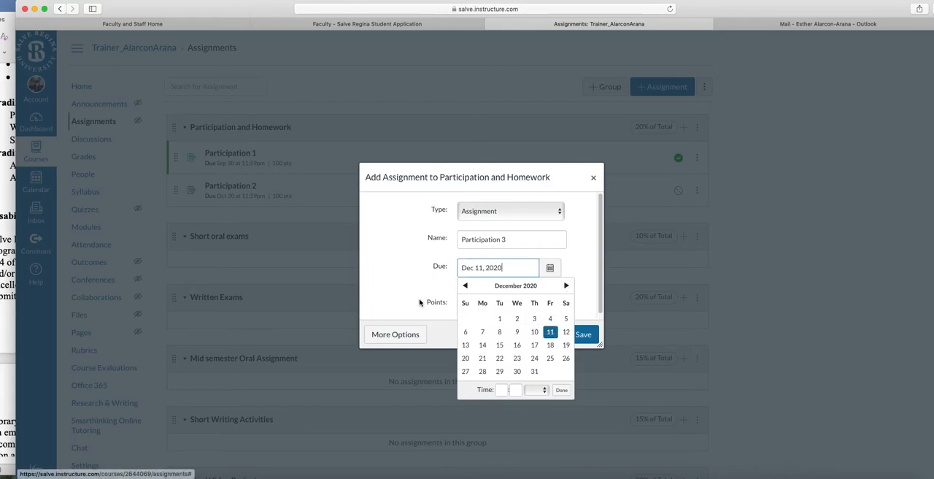
{"action": "left_click", "coordinate": [427, 305]}
{"action": "left_click", "coordinate": [462, 303]}
{"action": "type", "text": "100"}
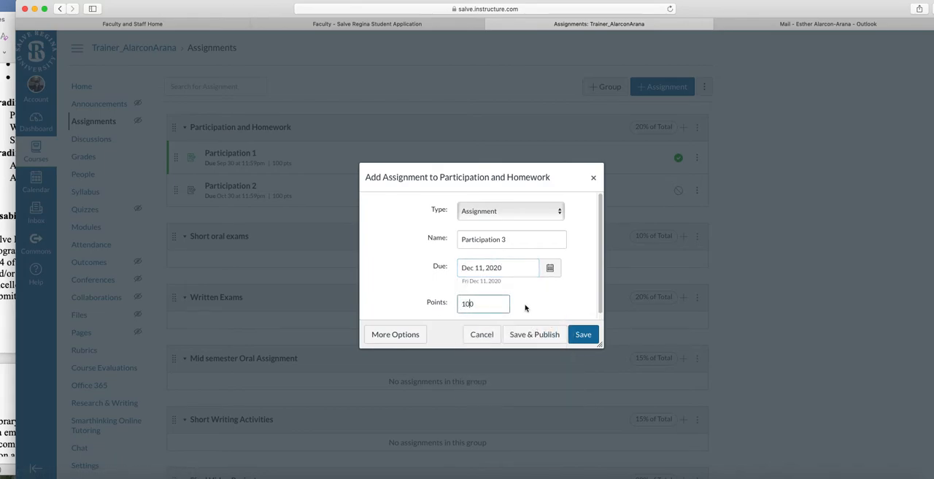
{"action": "left_click", "coordinate": [584, 333]}
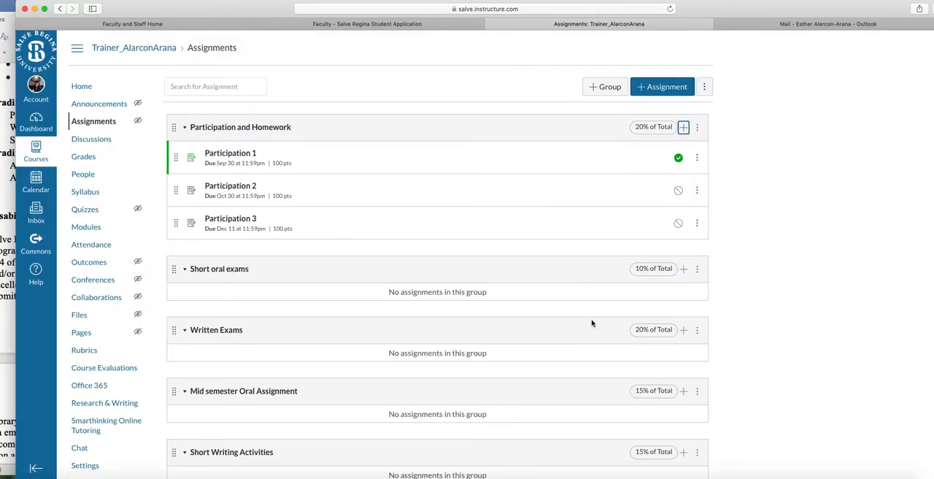
{"action": "scroll", "coordinate": [743, 318], "scroll_direction": "down", "scroll_amount": 2}
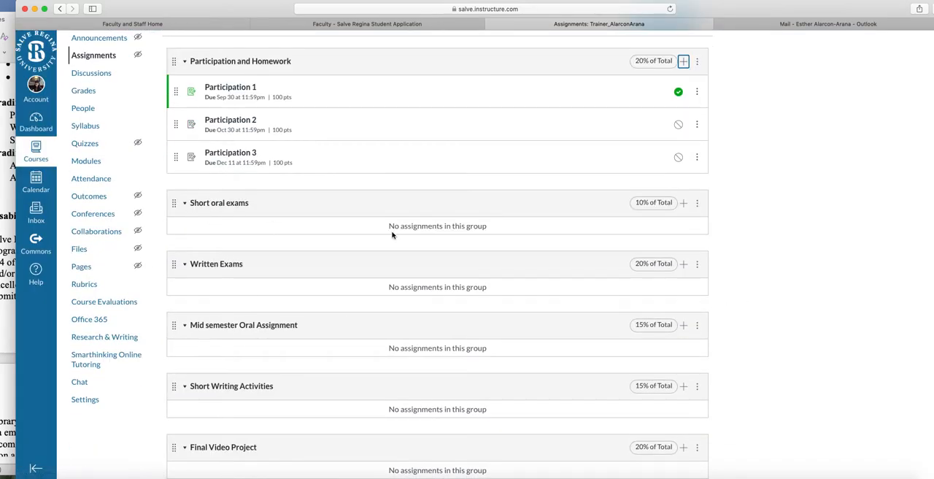
Add an assignment named "Short oral 1" worth 25 points to the Short oral exams group and save it.
{"action": "left_click", "coordinate": [682, 204]}
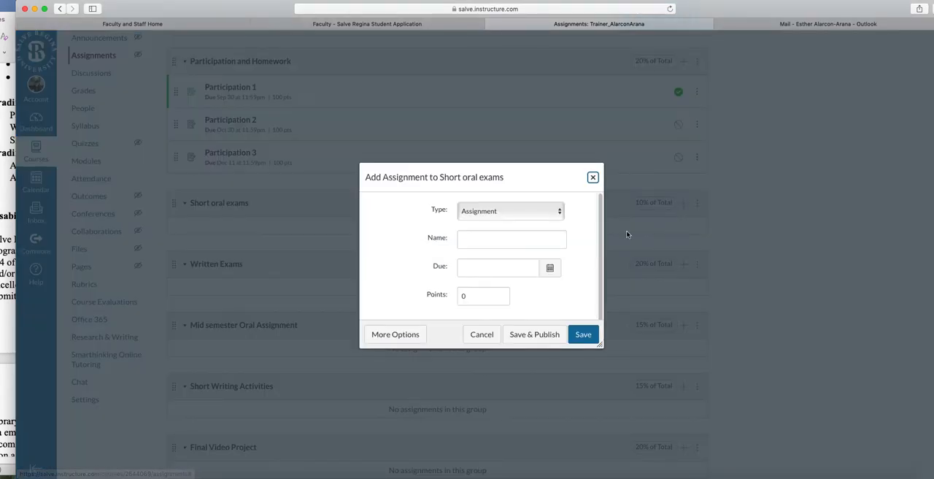
{"action": "left_click", "coordinate": [486, 238]}
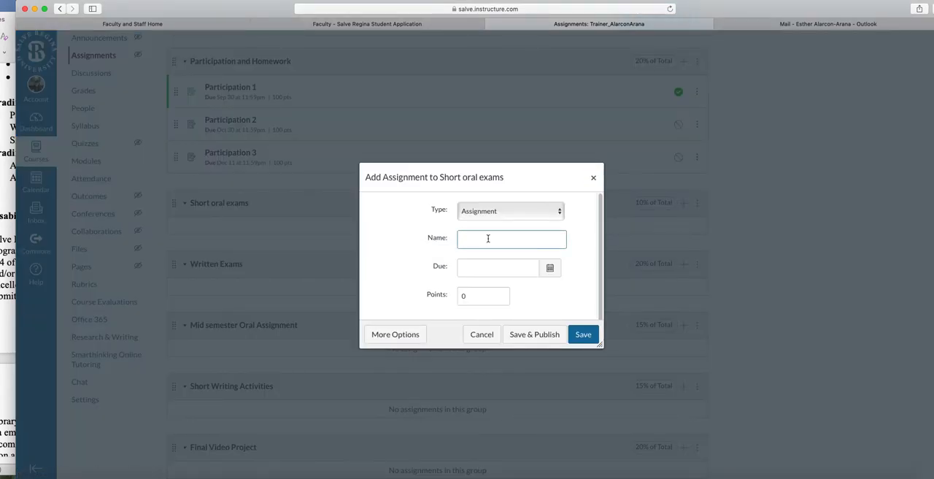
{"action": "type", "text": "Short oral 1"}
{"action": "left_click", "coordinate": [462, 296]}
{"action": "type", "text": "25"}
{"action": "left_click", "coordinate": [553, 302]}
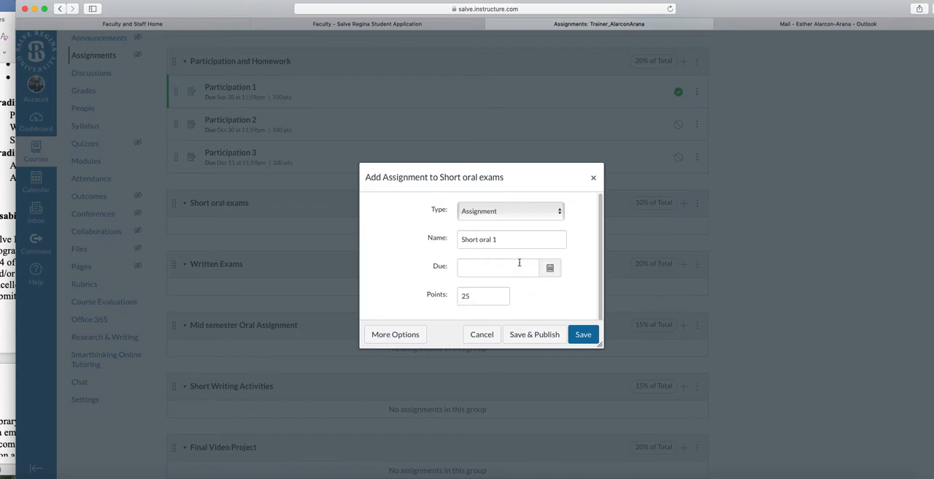
{"action": "left_click", "coordinate": [585, 335]}
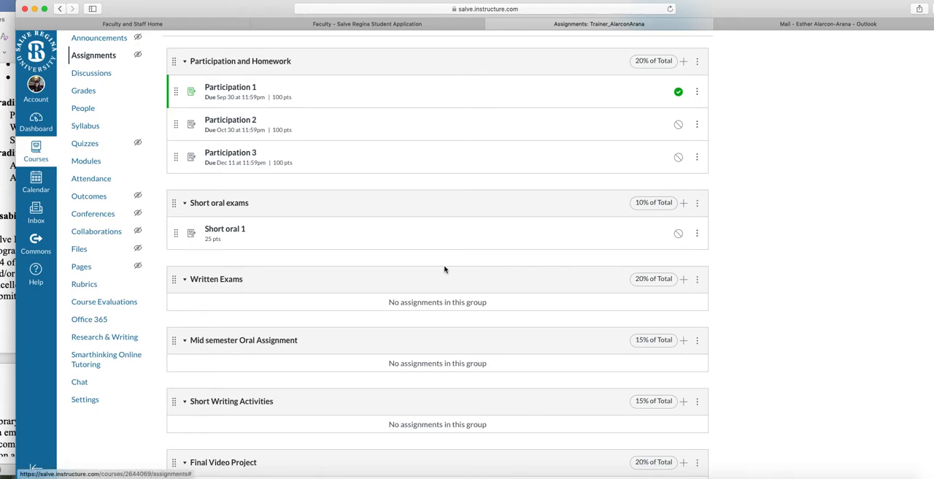
Open Short oral 1 for full editing and set its due date to Sep 19, 2020 at 11:59pm.
{"action": "left_click", "coordinate": [229, 232]}
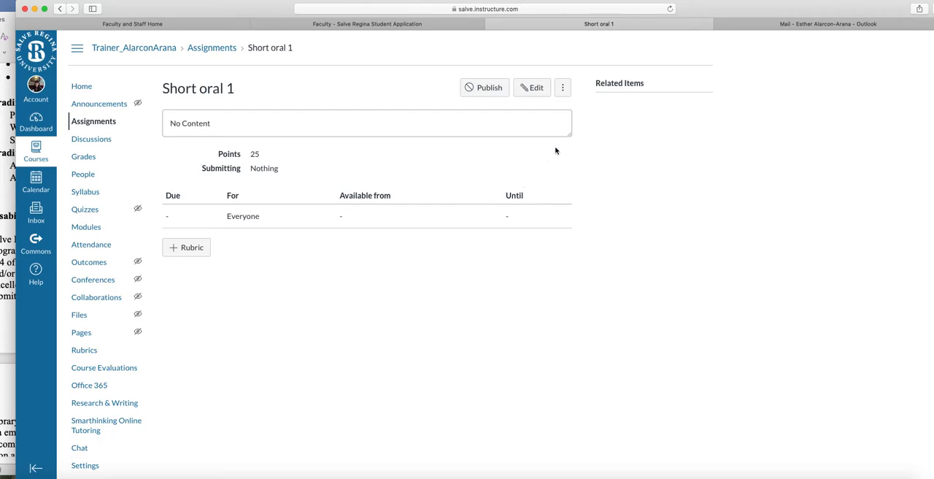
{"action": "left_click", "coordinate": [535, 88]}
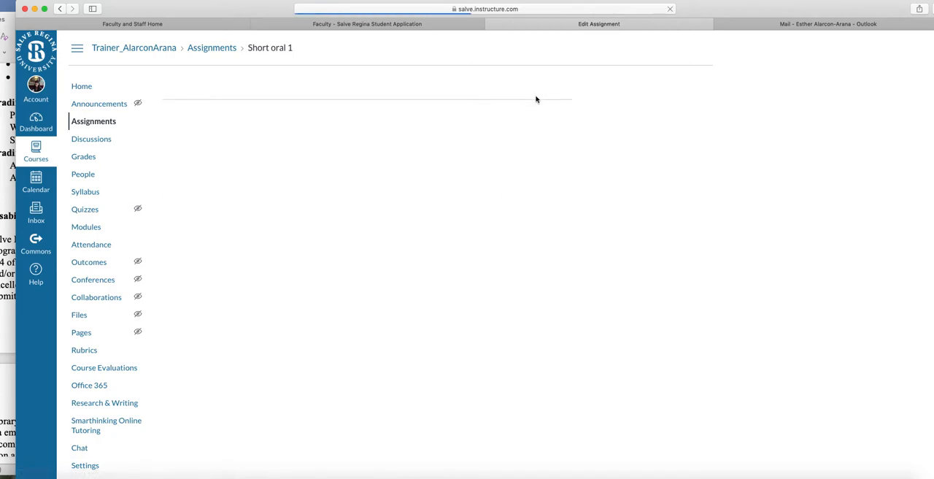
{"action": "scroll", "coordinate": [508, 298], "scroll_direction": "down", "scroll_amount": 5}
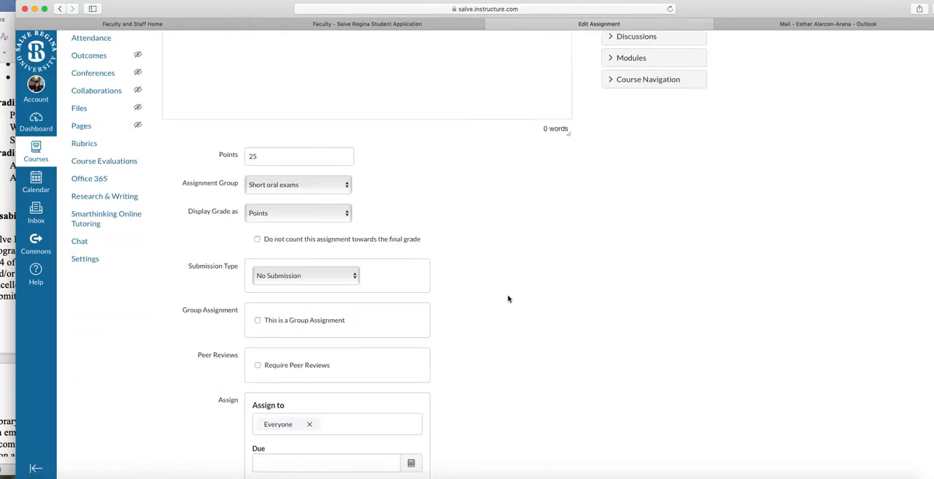
{"action": "scroll", "coordinate": [509, 299], "scroll_direction": "down", "scroll_amount": 3}
{"action": "left_click", "coordinate": [411, 359]}
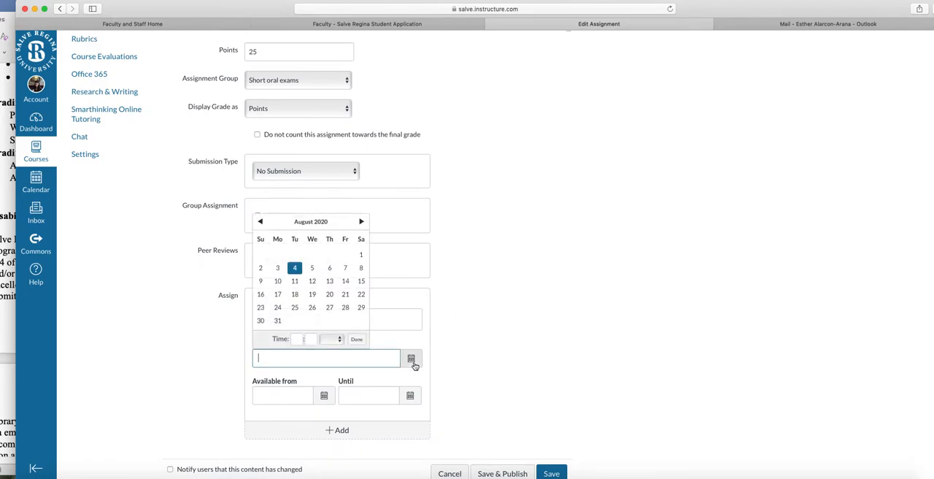
{"action": "left_click", "coordinate": [360, 221]}
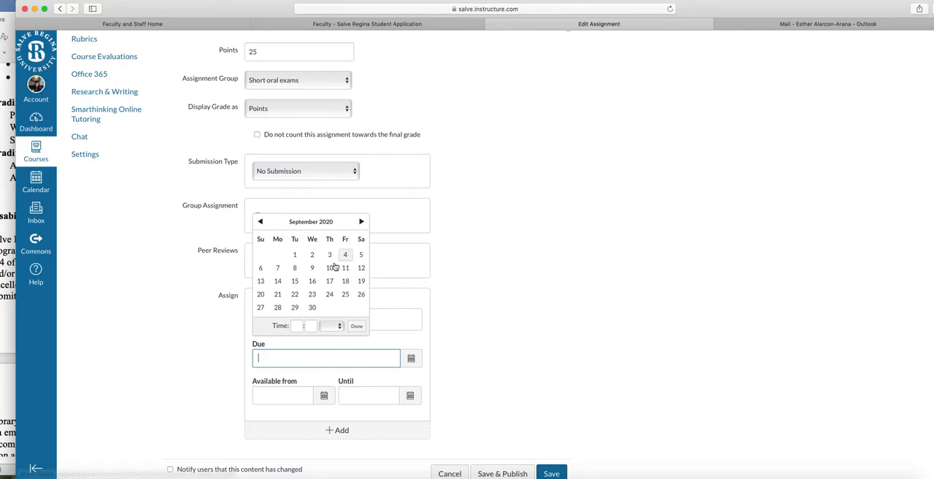
{"action": "left_click", "coordinate": [360, 283]}
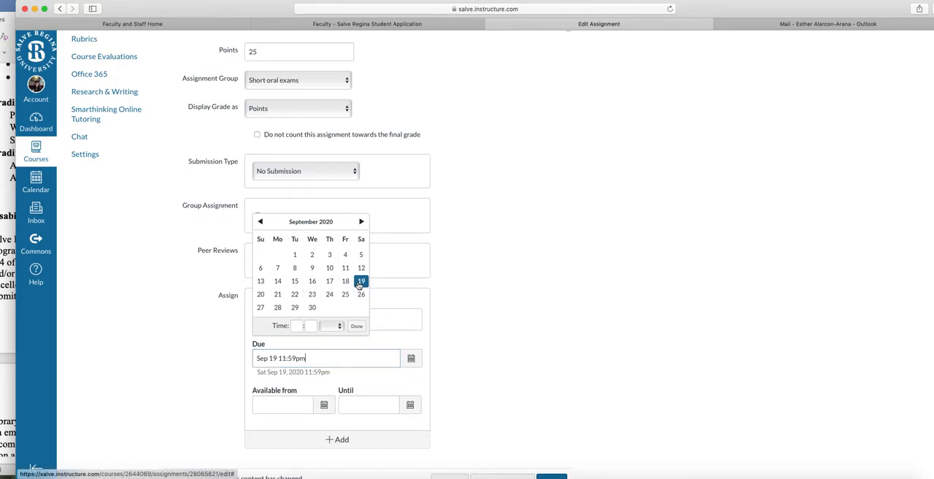
{"action": "left_click", "coordinate": [358, 327]}
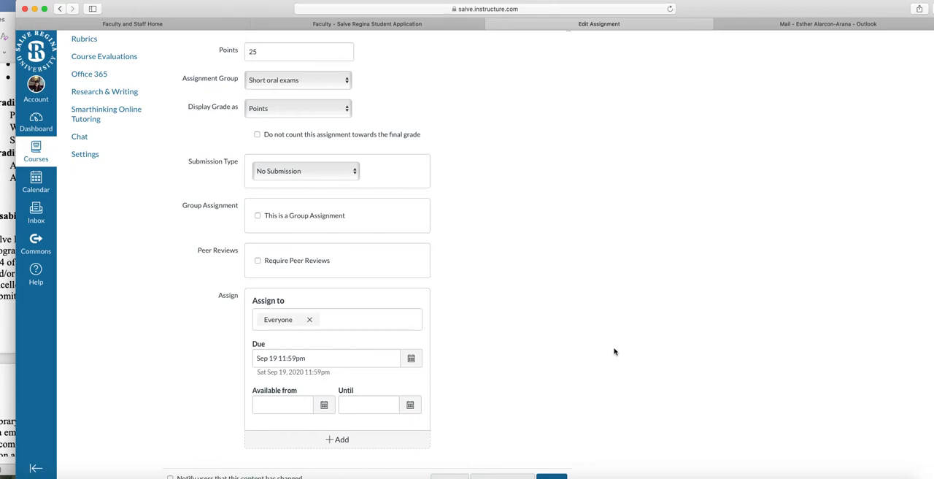
Review and save Short oral 1's edited settings, return to the course's assignment list and publish Short oral 1.
{"action": "scroll", "coordinate": [614, 352], "scroll_direction": "down", "scroll_amount": 2}
{"action": "scroll", "coordinate": [614, 352], "scroll_direction": "up", "scroll_amount": 8}
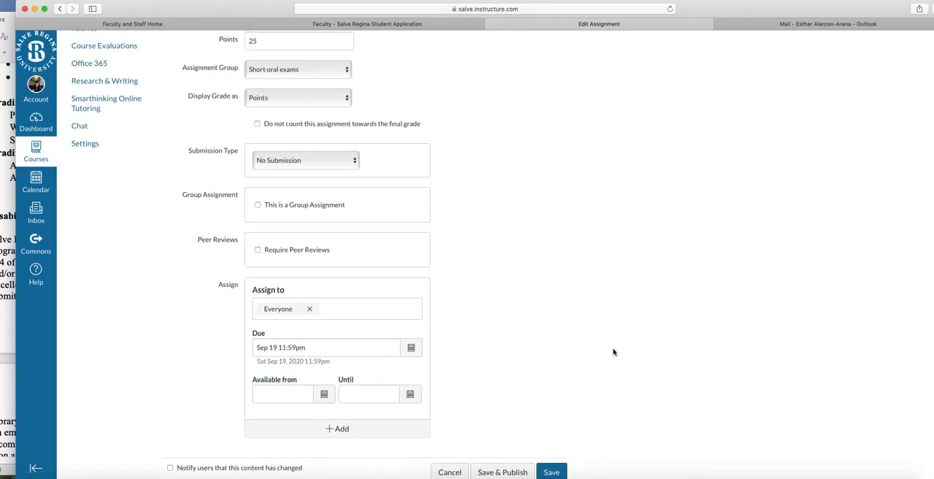
{"action": "scroll", "coordinate": [614, 349], "scroll_direction": "up", "scroll_amount": 3}
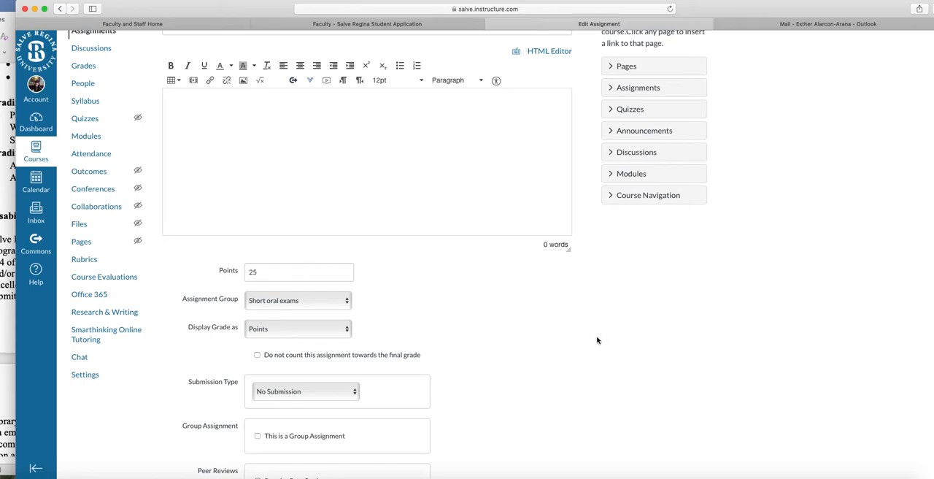
{"action": "scroll", "coordinate": [590, 359], "scroll_direction": "up", "scroll_amount": 3}
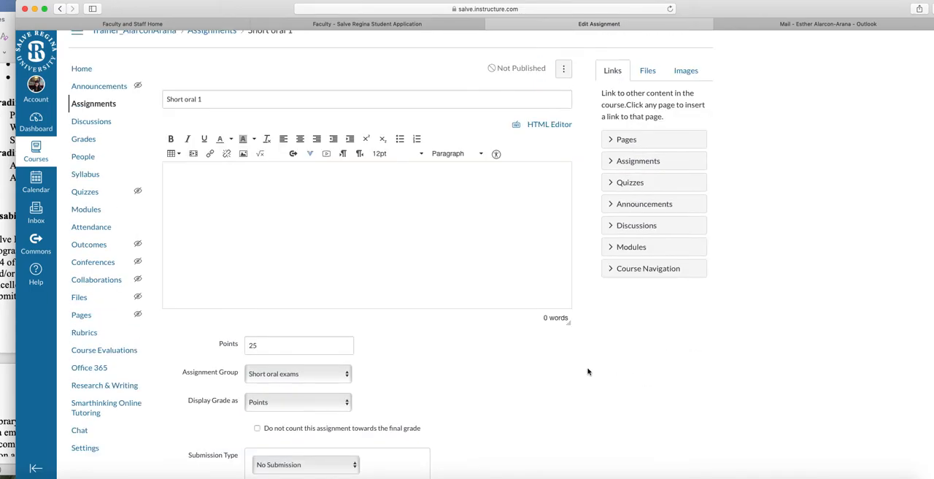
{"action": "scroll", "coordinate": [539, 363], "scroll_direction": "up", "scroll_amount": 1}
{"action": "scroll", "coordinate": [610, 358], "scroll_direction": "down", "scroll_amount": 10}
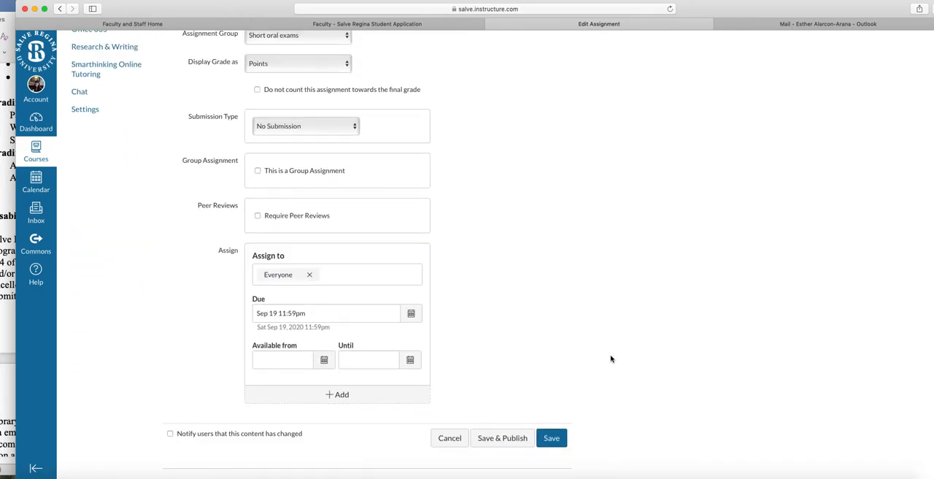
{"action": "left_click", "coordinate": [561, 440]}
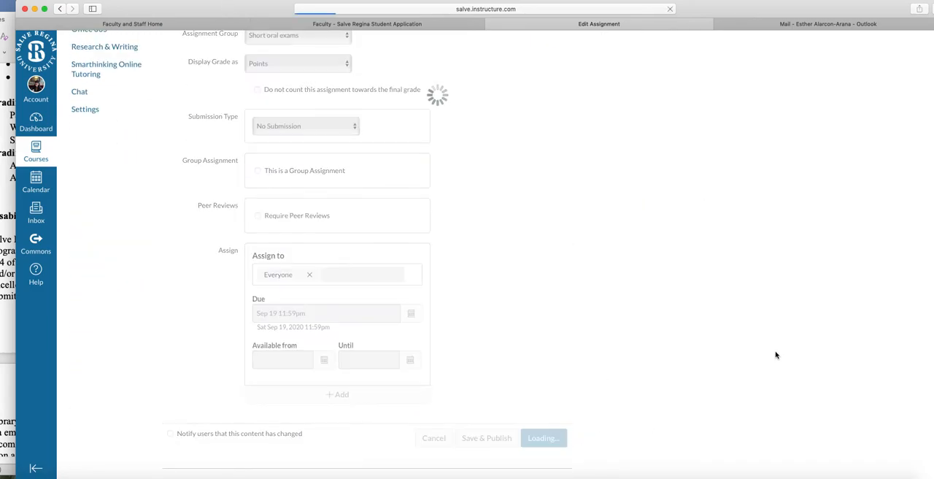
{"action": "left_click", "coordinate": [98, 124]}
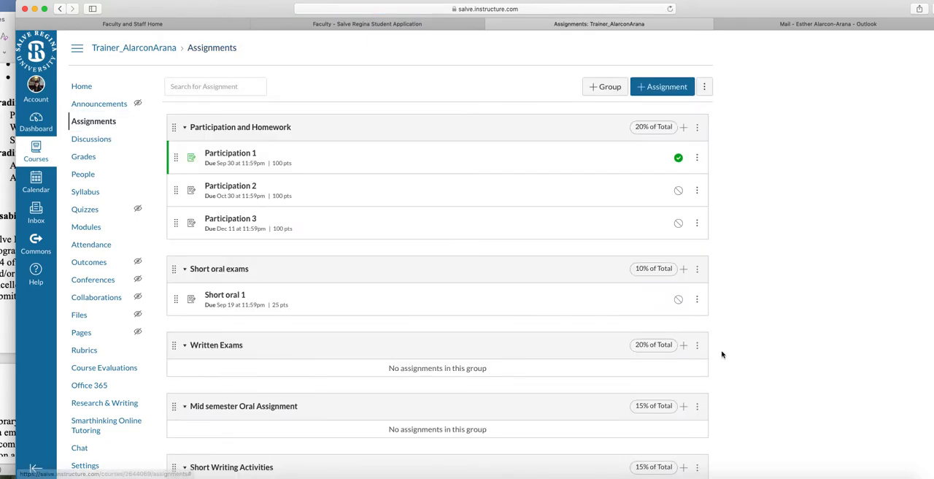
{"action": "scroll", "coordinate": [721, 356], "scroll_direction": "down", "scroll_amount": 2}
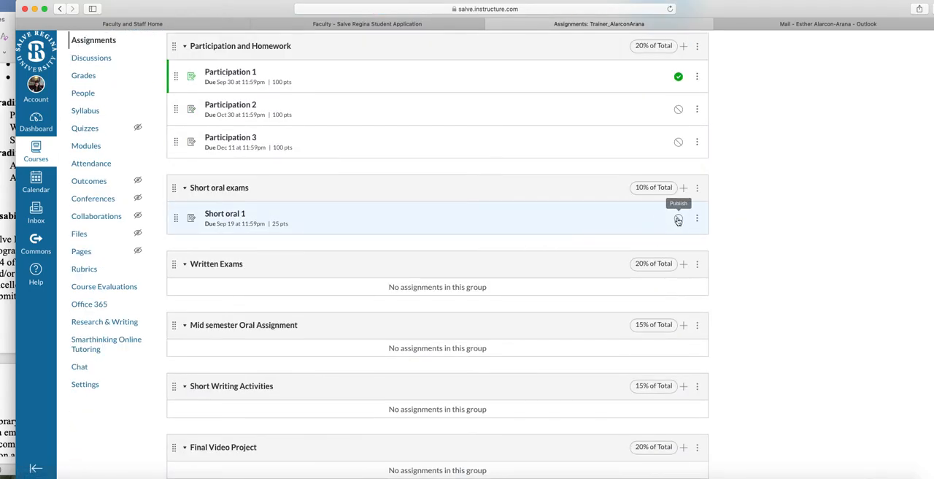
{"action": "left_click", "coordinate": [678, 219]}
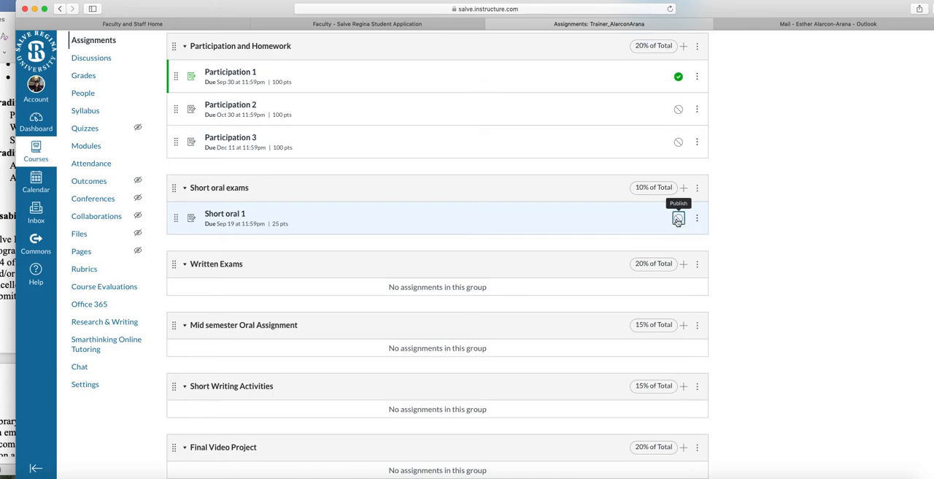
Add a "Short oral 2" assignment to the Short oral exams group, due Nov 14, 2020 and worth 25 points.
{"action": "left_click", "coordinate": [683, 187]}
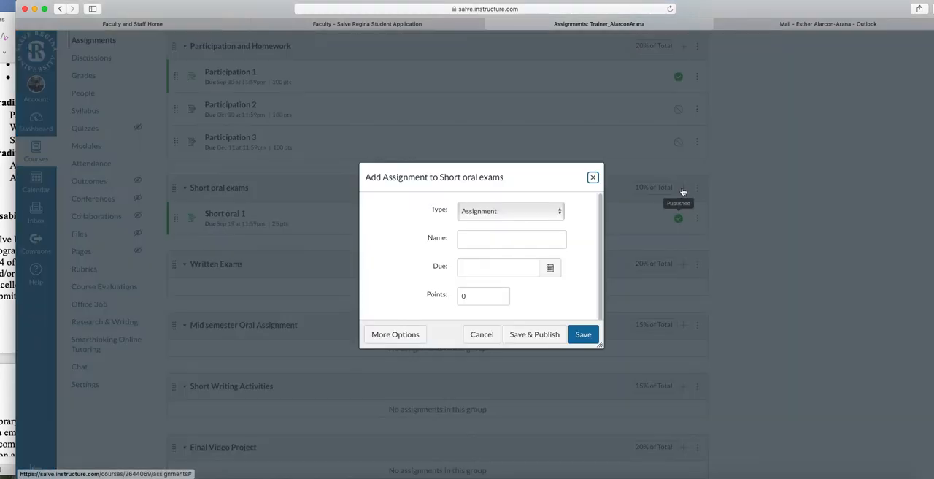
{"action": "left_click", "coordinate": [493, 240]}
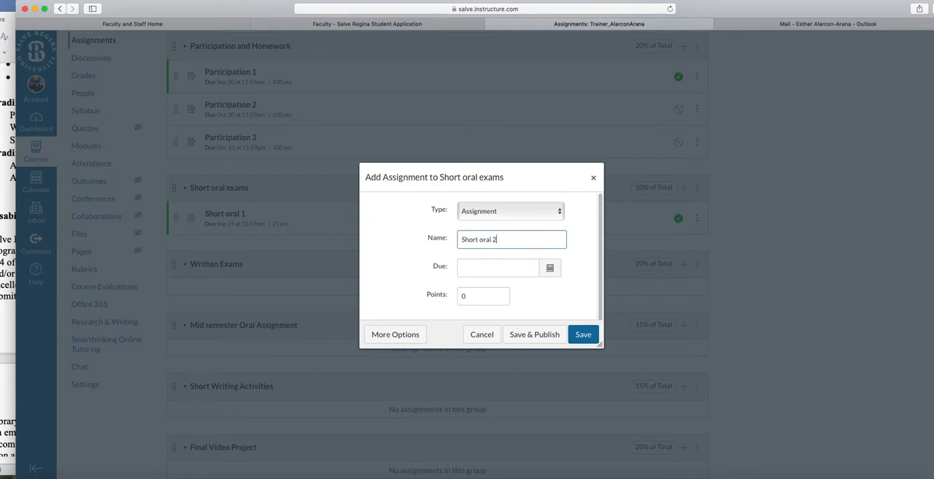
{"action": "left_click", "coordinate": [552, 267]}
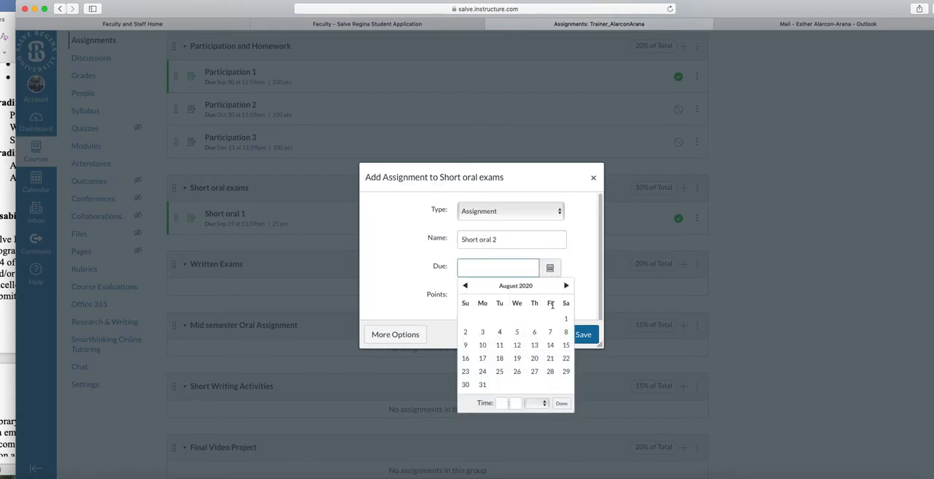
{"action": "left_click", "coordinate": [567, 288]}
{"action": "left_click", "coordinate": [567, 288]}
{"action": "left_click", "coordinate": [567, 287]}
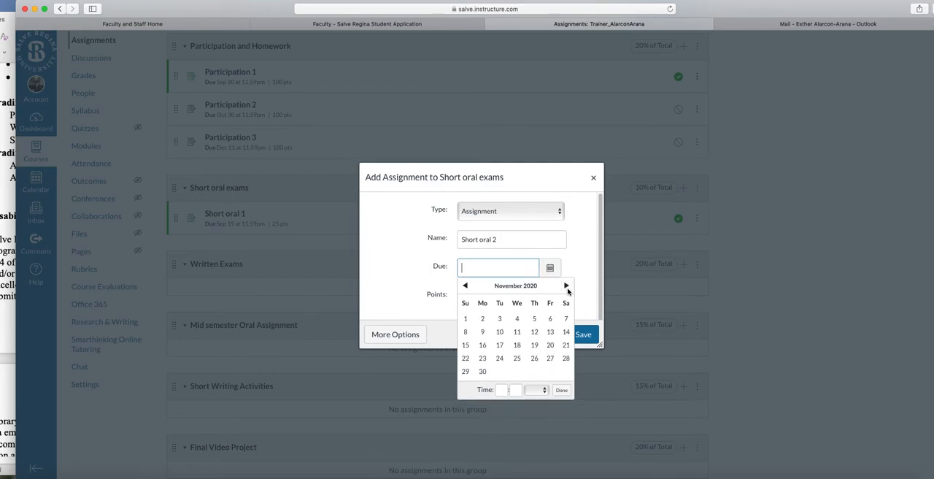
{"action": "left_click", "coordinate": [566, 331]}
{"action": "left_click", "coordinate": [435, 301]}
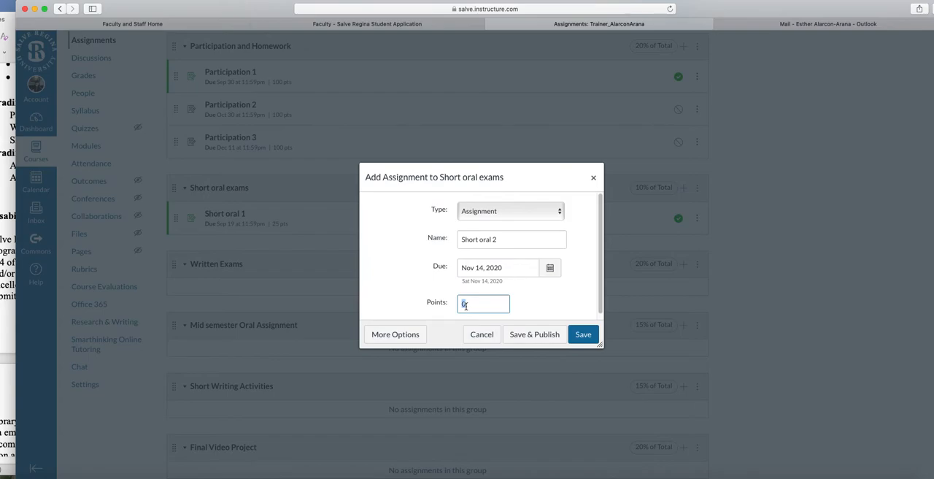
{"action": "left_click", "coordinate": [580, 334]}
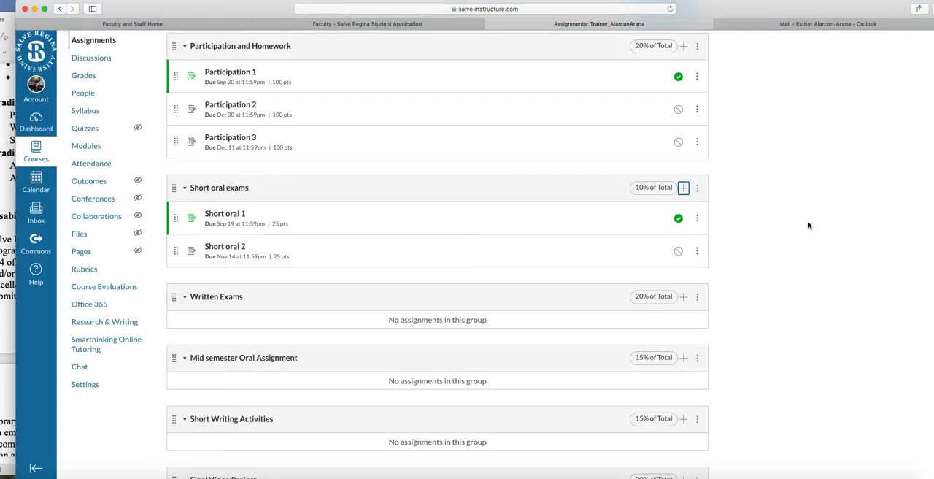
Add an "Exam 1" assignment to the Written Exams group with no due date and 100 points, saving and publishing it.
{"action": "scroll", "coordinate": [808, 223], "scroll_direction": "down", "scroll_amount": 3}
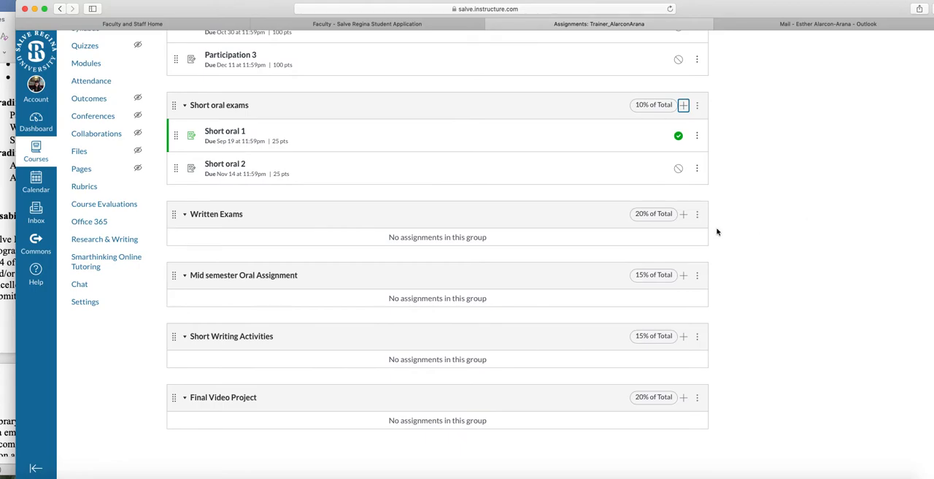
{"action": "left_click", "coordinate": [683, 214]}
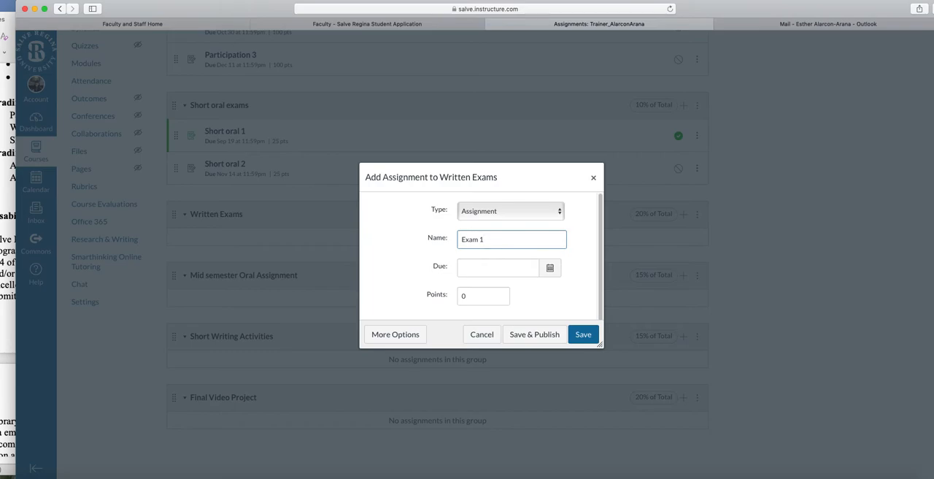
{"action": "left_click", "coordinate": [552, 268]}
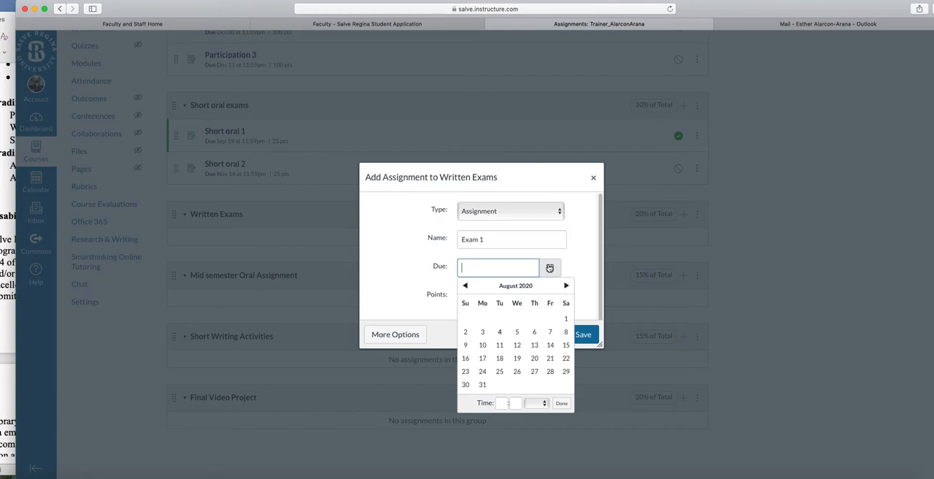
{"action": "left_click", "coordinate": [578, 261]}
{"action": "left_click", "coordinate": [461, 296]}
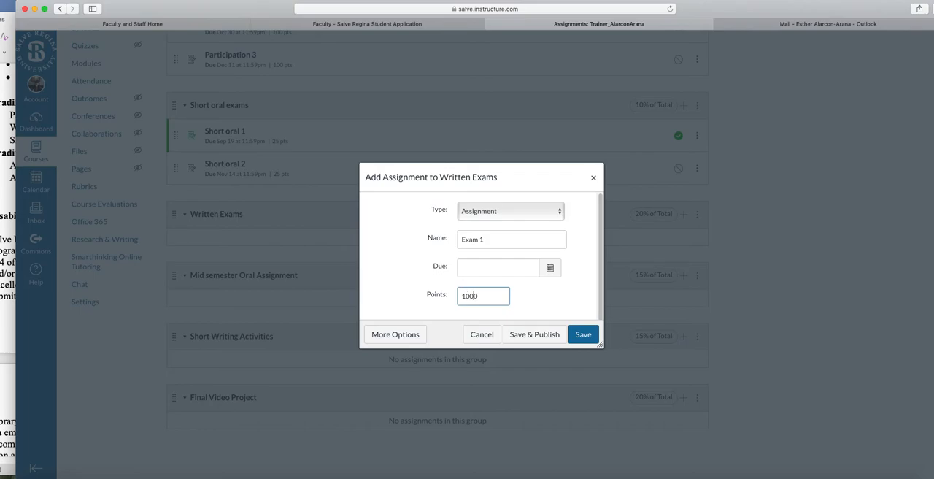
{"action": "left_click", "coordinate": [560, 291]}
{"action": "left_click", "coordinate": [528, 335]}
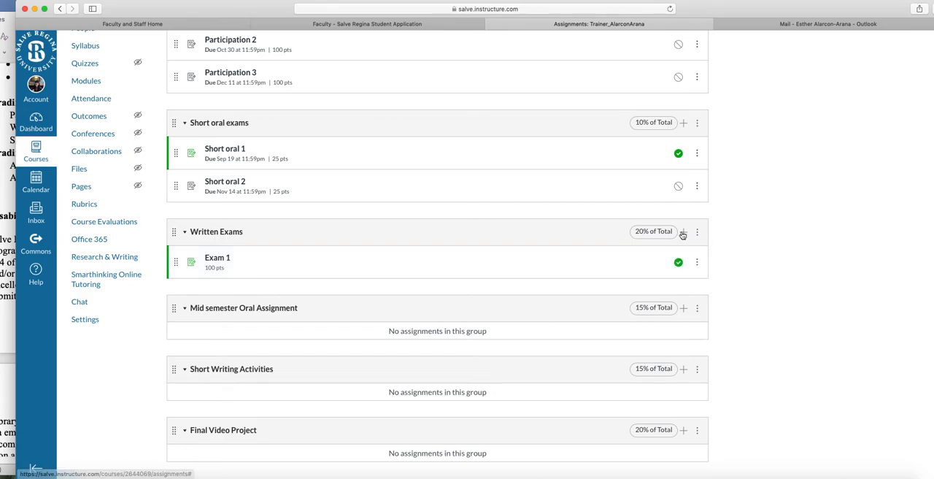
Add an "Exam 2" assignment to the Written Exams group by name only and save it unpublished.
{"action": "left_click", "coordinate": [683, 232]}
{"action": "left_click", "coordinate": [508, 239]}
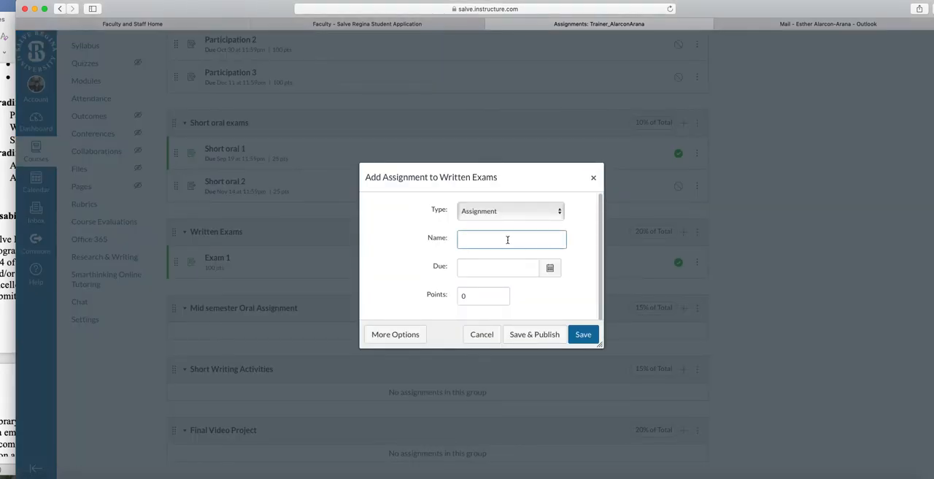
{"action": "type", "text": "Exam 2"}
{"action": "left_click", "coordinate": [582, 334]}
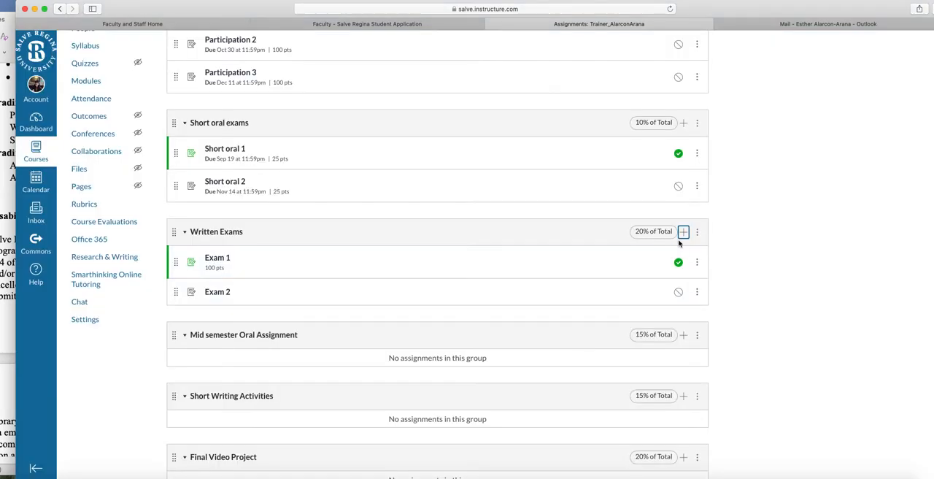
Add an "Exam 3" assignment to the Written Exams group by name only and save it unpublished.
{"action": "left_click", "coordinate": [683, 231]}
{"action": "left_click", "coordinate": [476, 241]}
{"action": "type", "text": "Exam"}
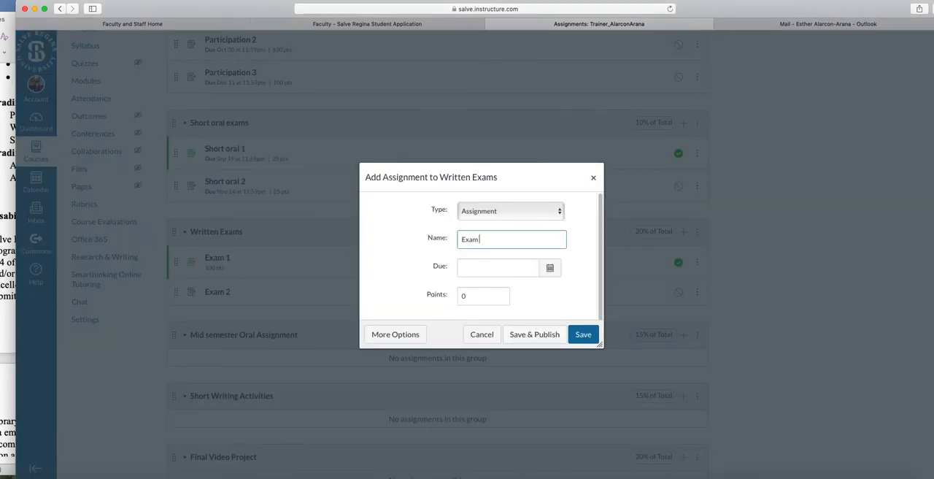
{"action": "left_click", "coordinate": [584, 334]}
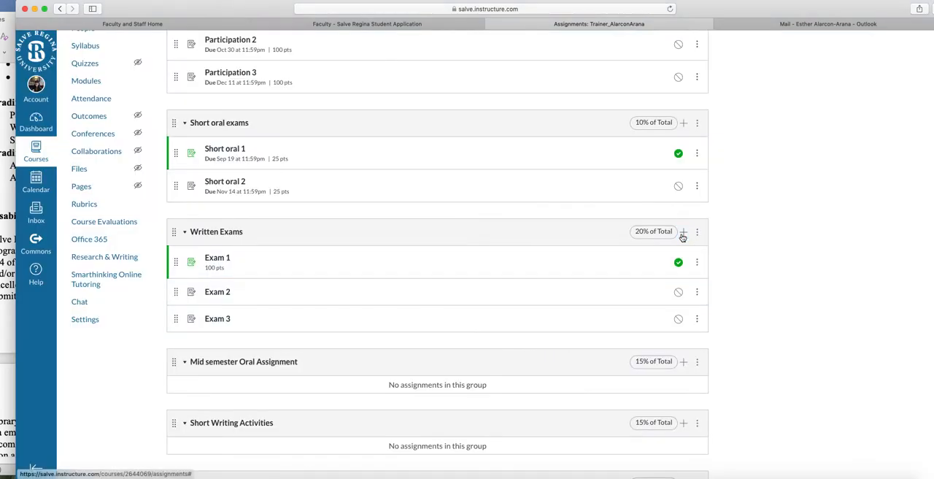
Add an "Exam 4" assignment to the Written Exams group by name only and save it unpublished.
{"action": "left_click", "coordinate": [683, 232]}
{"action": "left_click", "coordinate": [474, 237]}
{"action": "type", "text": "Exam"}
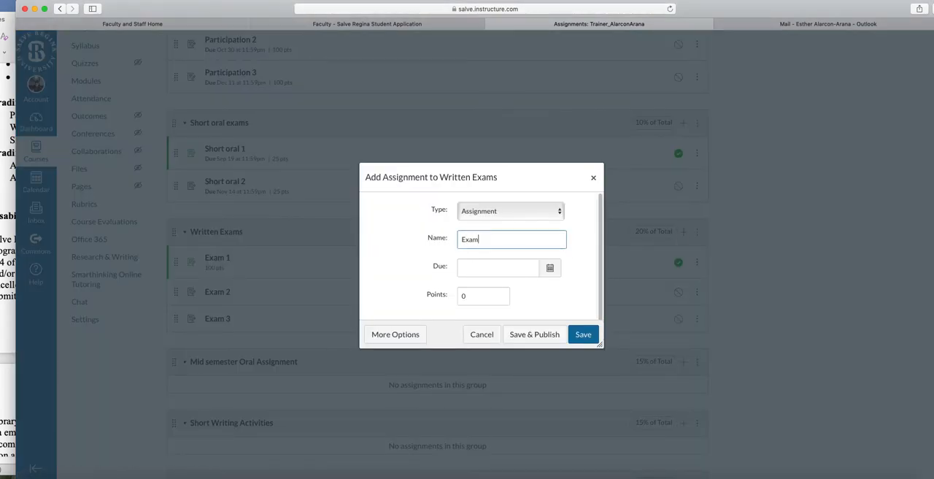
{"action": "type", "text": " 4"}
{"action": "left_click", "coordinate": [581, 334]}
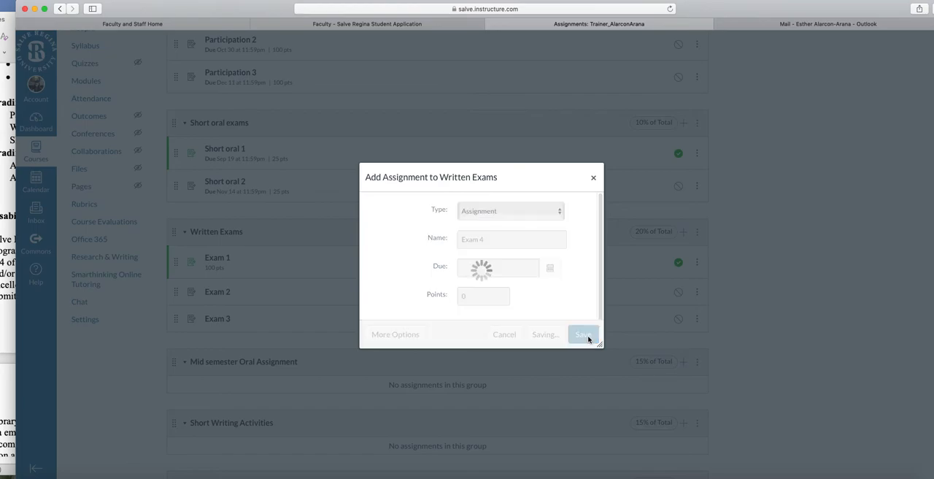
Switch to the Word syllabus, check the weekly schedule for the oral and written exam dates, and return to the Canvas assignments page.
{"action": "left_click_drag", "start_coordinate": [258, 12], "coordinate": [440, 3]}
{"action": "left_click", "coordinate": [54, 153]}
{"action": "left_click_drag", "start_coordinate": [289, 13], "coordinate": [452, 18]}
{"action": "scroll", "coordinate": [609, 183], "scroll_direction": "down", "scroll_amount": 10}
{"action": "scroll", "coordinate": [610, 209], "scroll_direction": "down", "scroll_amount": 20}
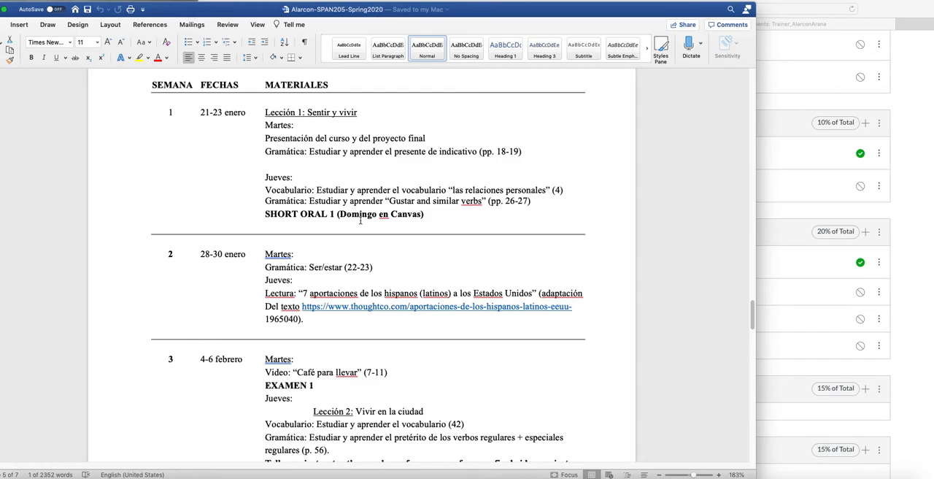
{"action": "scroll", "coordinate": [402, 309], "scroll_direction": "down", "scroll_amount": 3}
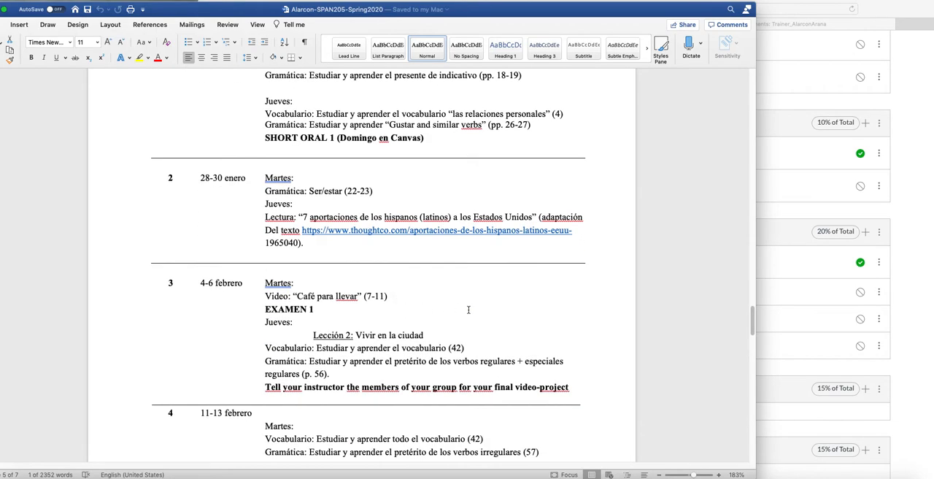
{"action": "scroll", "coordinate": [530, 299], "scroll_direction": "down", "scroll_amount": 1}
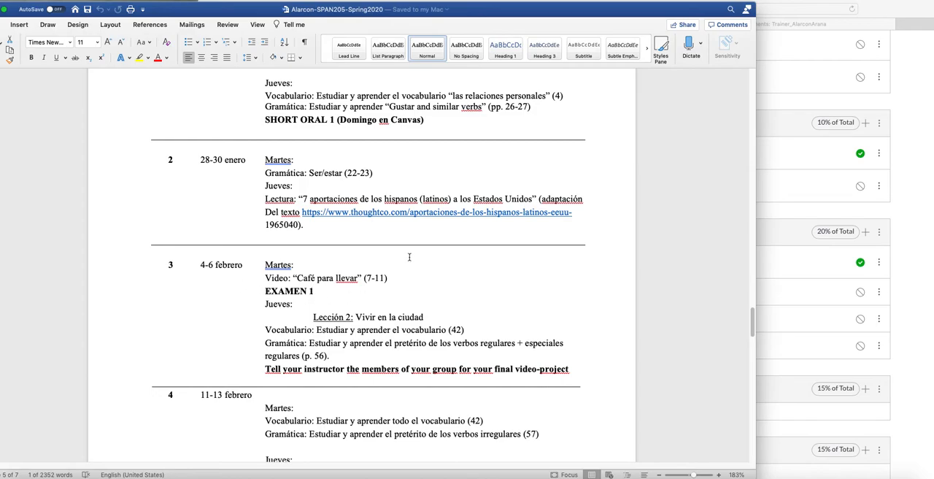
{"action": "left_click_drag", "start_coordinate": [602, 15], "coordinate": [117, 16]}
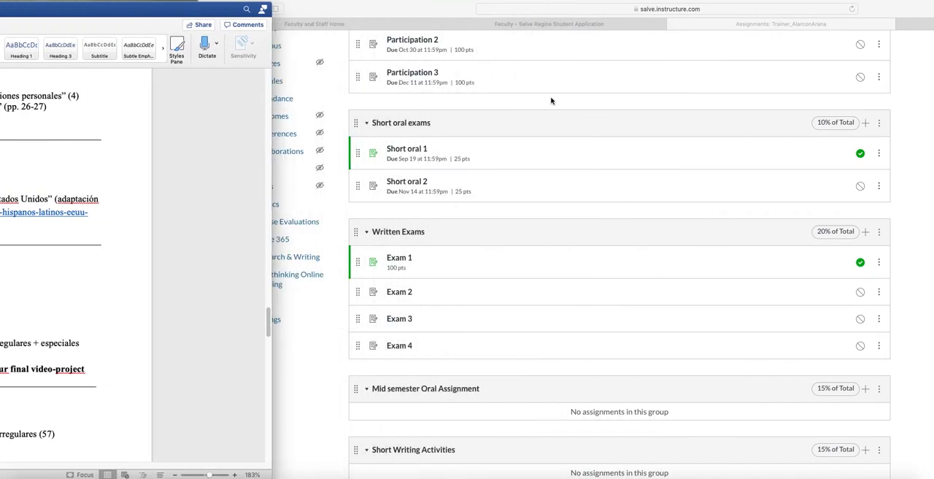
{"action": "left_click", "coordinate": [595, 107]}
{"action": "left_click_drag", "start_coordinate": [412, 16], "coordinate": [212, 16]}
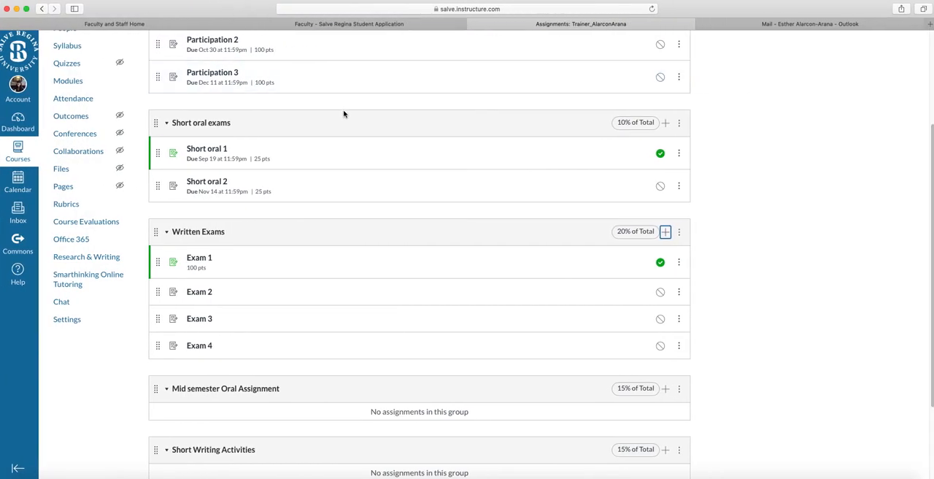
Start a "Mid semester oral exam" assignment in the Mid semester Oral Assignment group, due Oct 20, 2020.
{"action": "scroll", "coordinate": [348, 370], "scroll_direction": "up", "scroll_amount": 3}
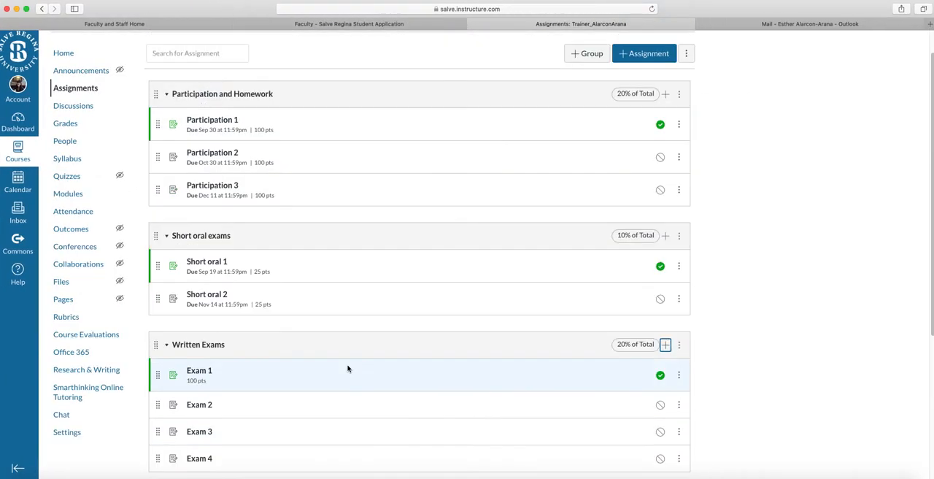
{"action": "scroll", "coordinate": [348, 371], "scroll_direction": "down", "scroll_amount": 5}
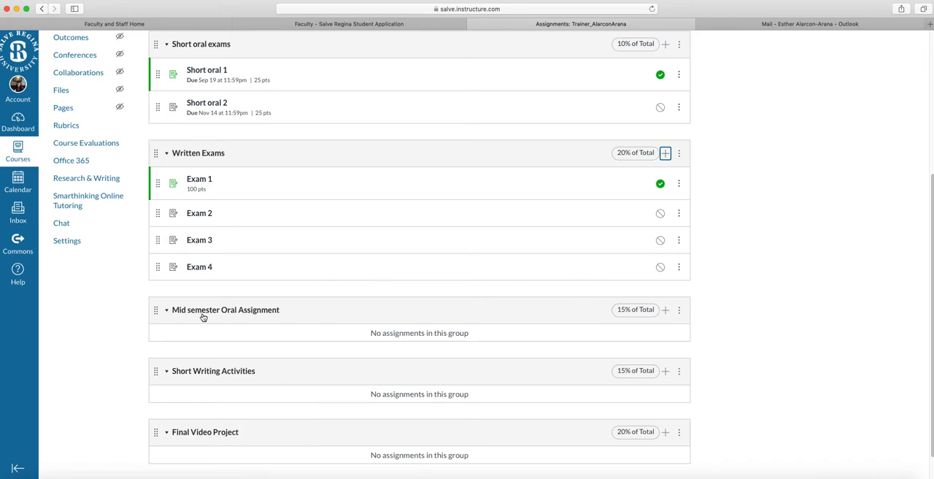
{"action": "scroll", "coordinate": [932, 297], "scroll_direction": "up", "scroll_amount": 4}
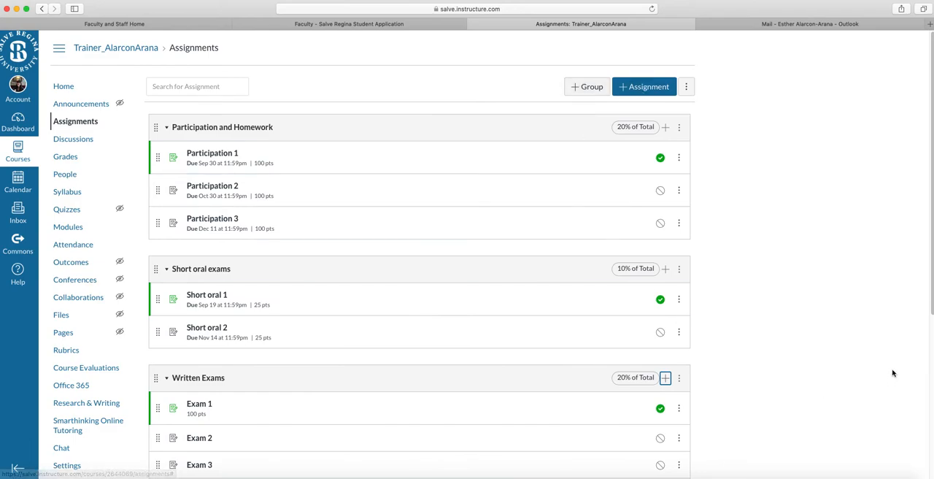
{"action": "scroll", "coordinate": [390, 335], "scroll_direction": "down", "scroll_amount": 5}
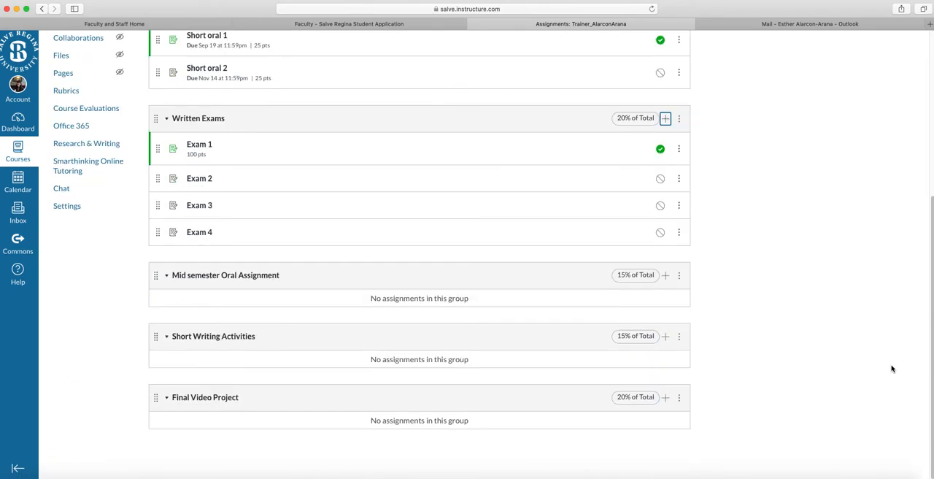
{"action": "left_click", "coordinate": [664, 275]}
{"action": "left_click", "coordinate": [478, 240]}
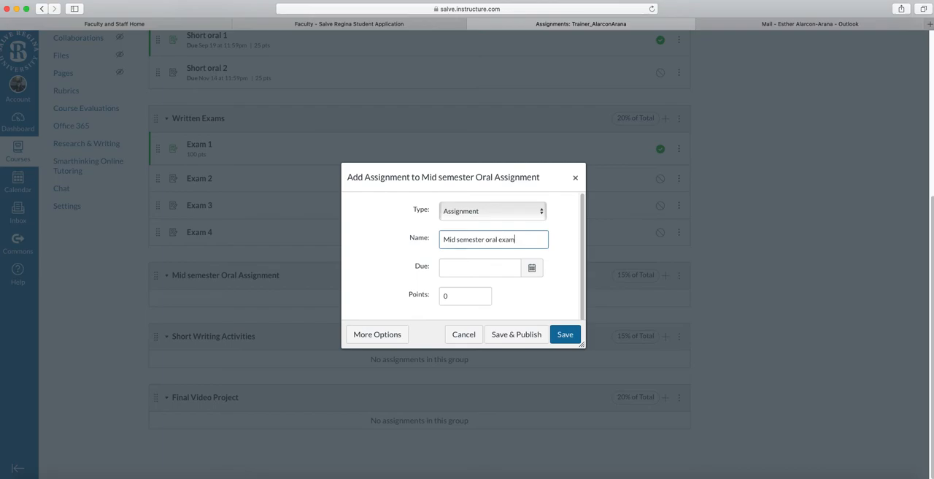
{"action": "left_click", "coordinate": [531, 268]}
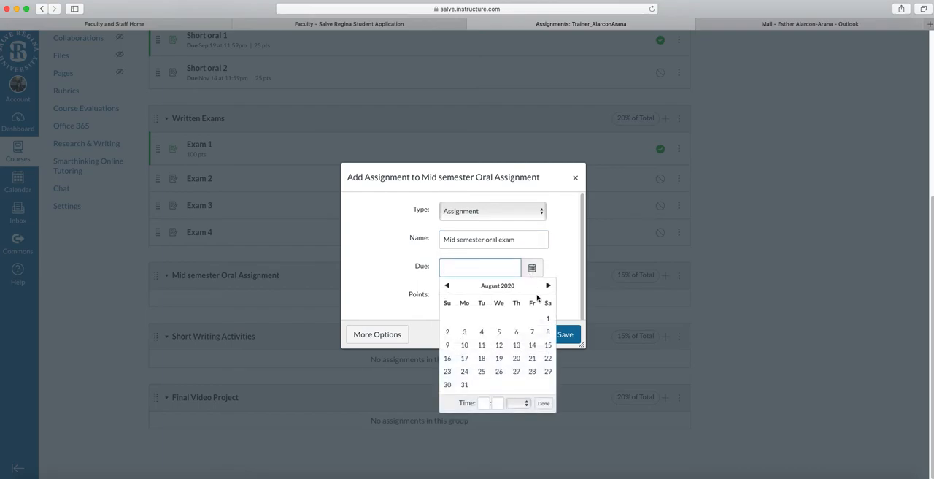
{"action": "left_click", "coordinate": [548, 285]}
{"action": "left_click", "coordinate": [548, 285]}
{"action": "left_click", "coordinate": [481, 358]}
Give the mid semester oral exam 100 points, then save and publish it.
{"action": "left_click", "coordinate": [375, 286]}
{"action": "left_click", "coordinate": [441, 303]}
{"action": "type", "text": "100"}
{"action": "left_click", "coordinate": [537, 334]}
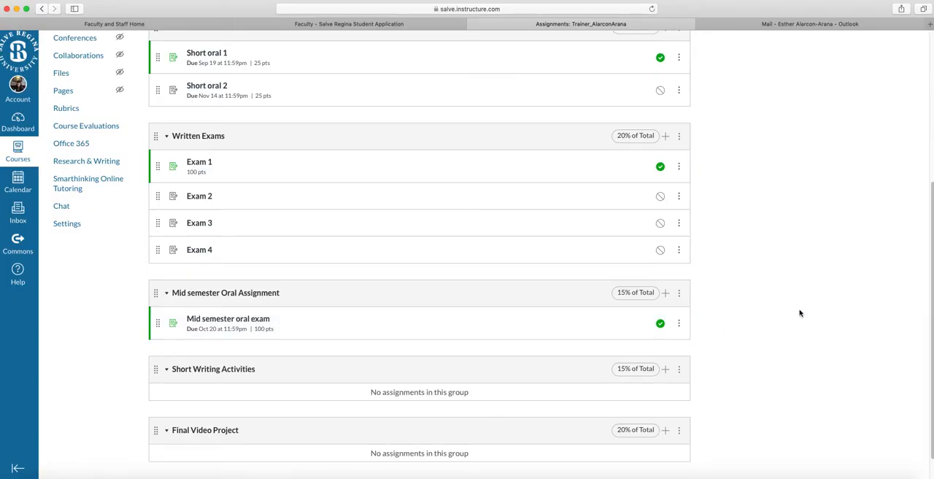
Start a "Short writing 1" assignment in the Short Writing Activities group, due Oct 20, 2020.
{"action": "scroll", "coordinate": [800, 314], "scroll_direction": "down", "scroll_amount": 1}
{"action": "left_click", "coordinate": [665, 339]}
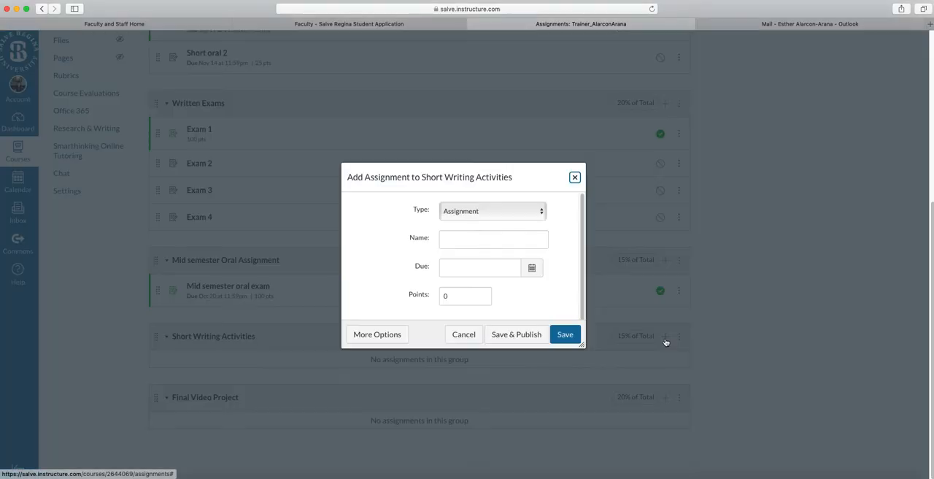
{"action": "left_click", "coordinate": [465, 240]}
{"action": "type", "text": "Shor"}
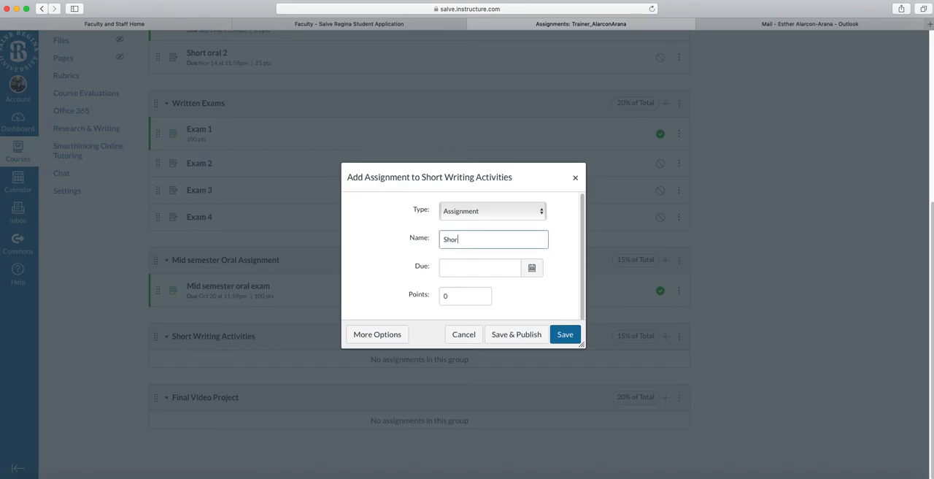
{"action": "type", "text": "t writing 1"}
{"action": "left_click", "coordinate": [532, 269]}
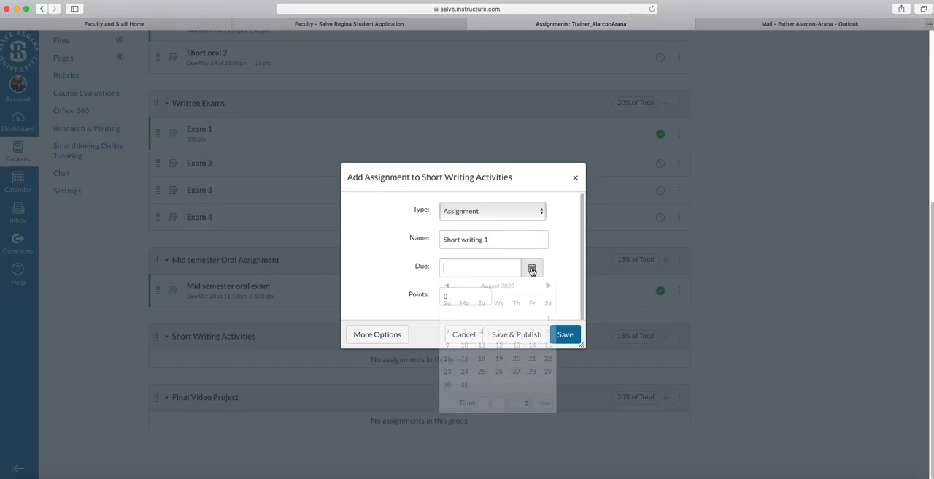
{"action": "left_click", "coordinate": [548, 285]}
{"action": "left_click", "coordinate": [548, 285]}
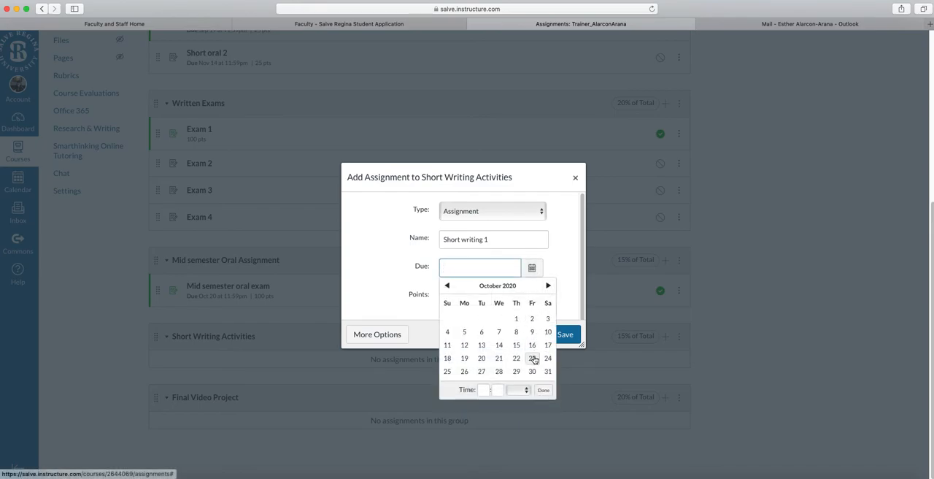
{"action": "left_click", "coordinate": [481, 357]}
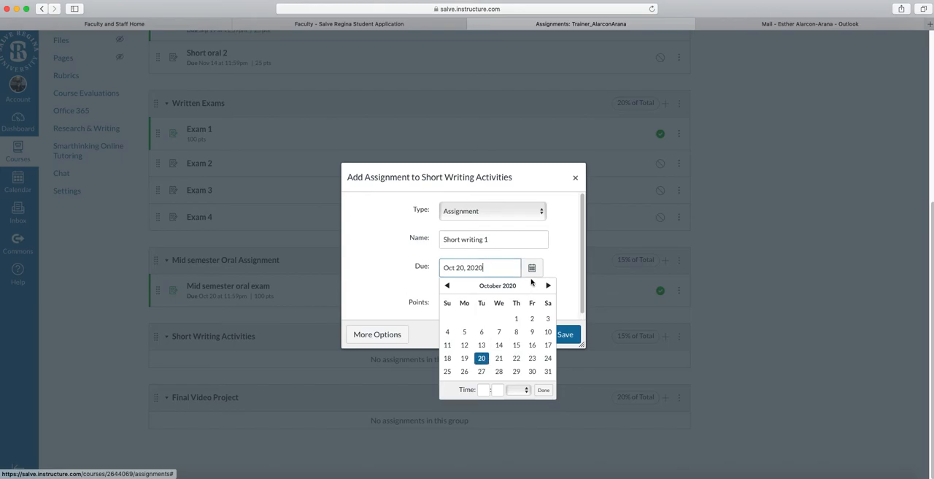
{"action": "left_click", "coordinate": [532, 267]}
Set the first short writing assignment to 50 points, then save and publish it.
{"action": "double_click", "coordinate": [446, 305]}
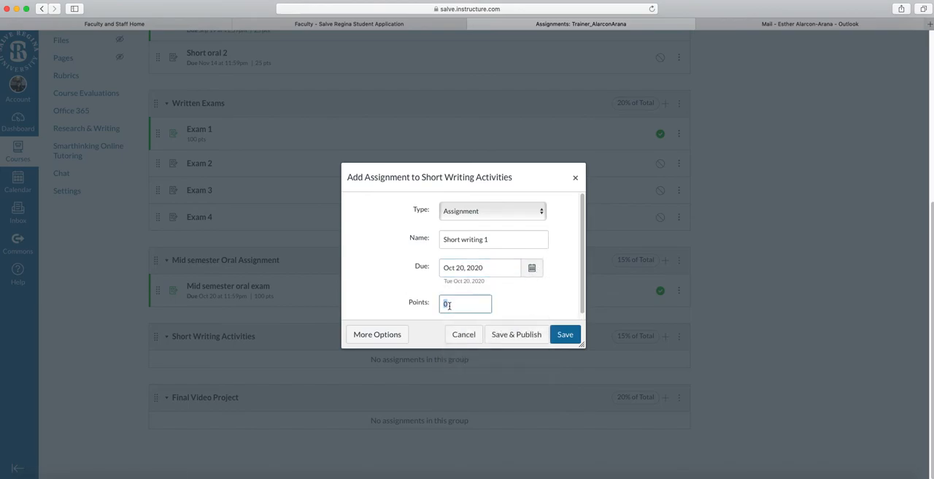
{"action": "type", "text": "50"}
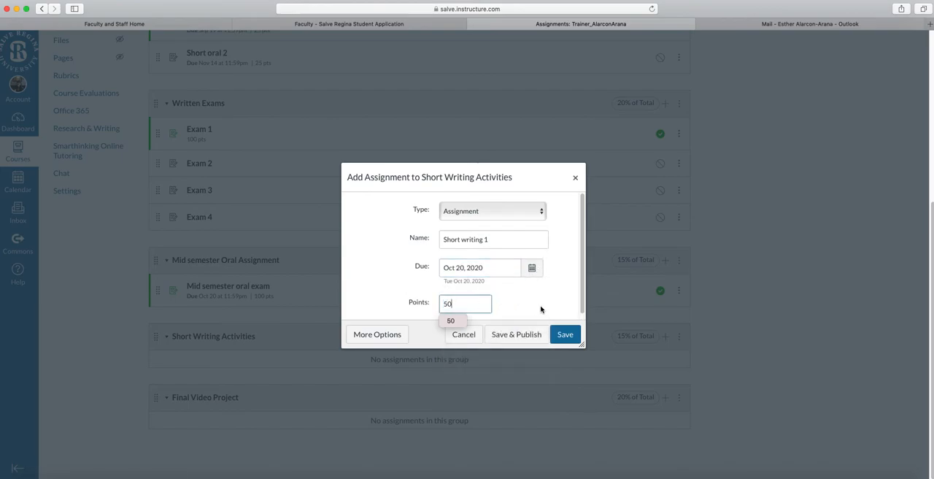
{"action": "left_click", "coordinate": [549, 300]}
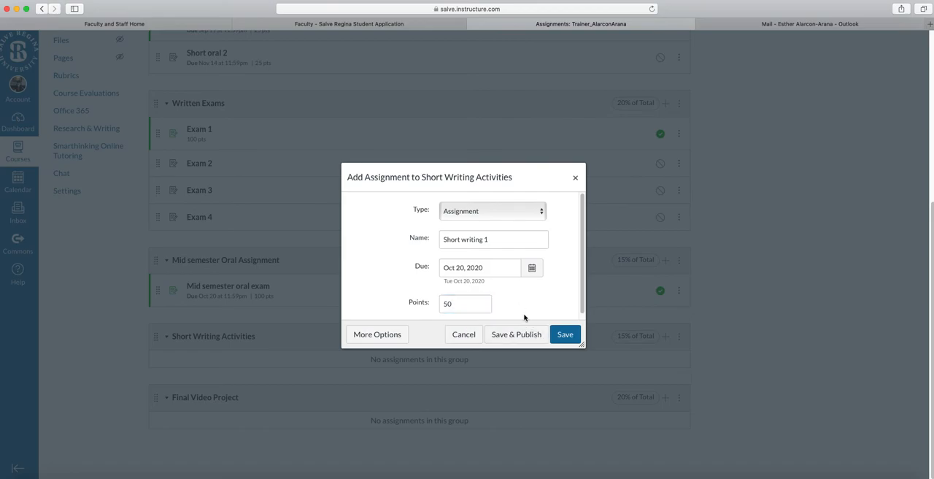
{"action": "left_click", "coordinate": [525, 334]}
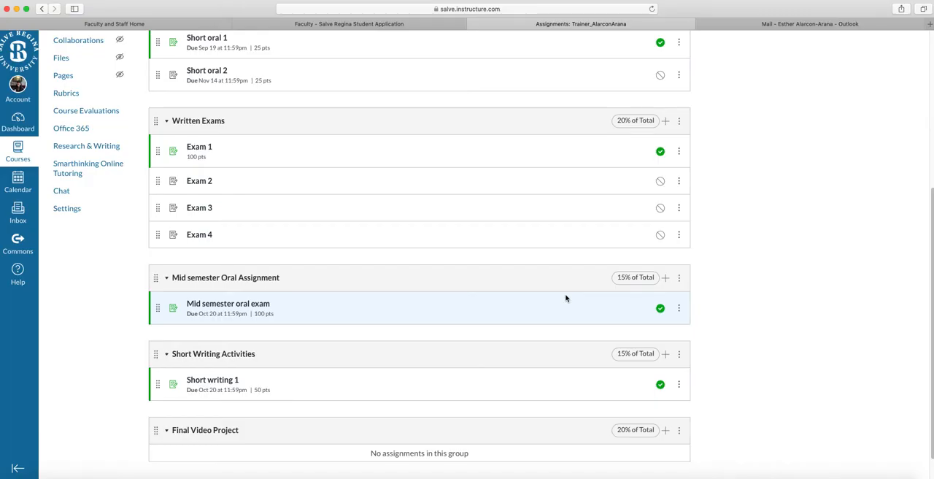
Add a "Short writing 2" assignment worth 50 points with no due date to Short Writing Activities and save it unpublished.
{"action": "scroll", "coordinate": [642, 335], "scroll_direction": "down", "scroll_amount": 1}
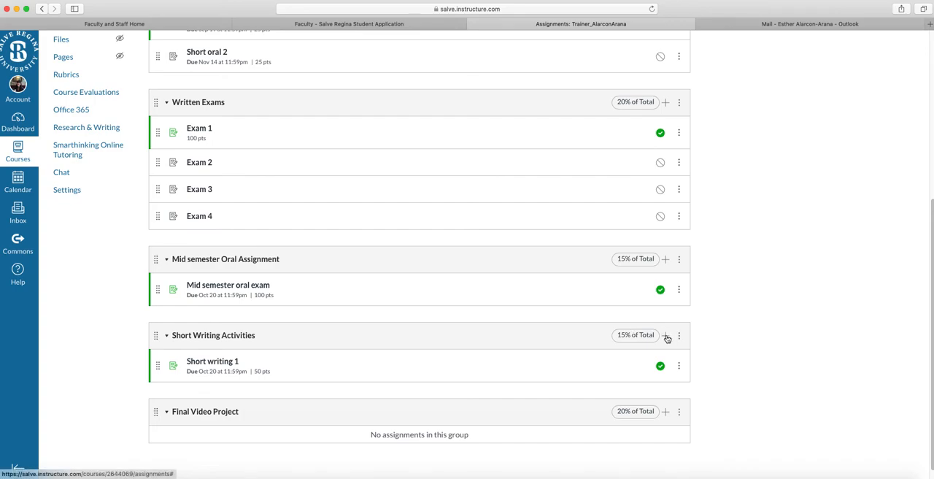
{"action": "left_click", "coordinate": [665, 336]}
{"action": "left_click", "coordinate": [447, 242]}
{"action": "type", "text": "Short writng"}
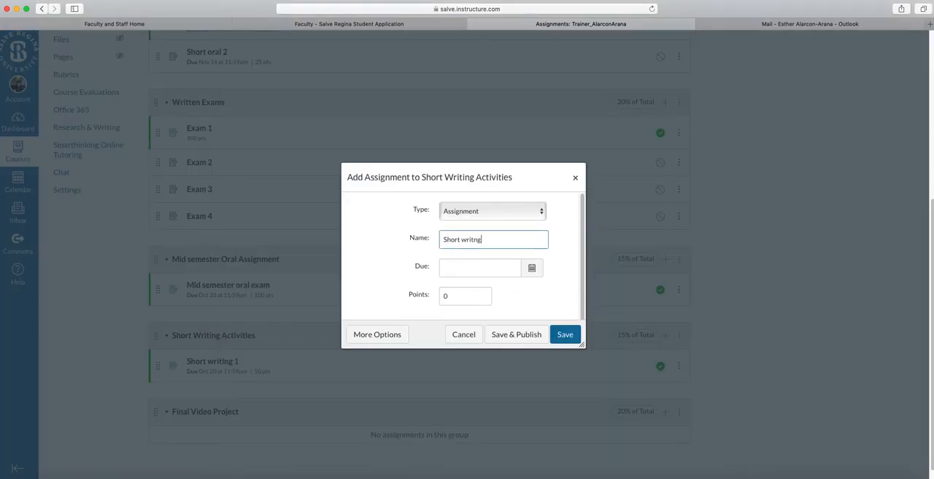
{"action": "type", "text": "ng 2"}
{"action": "left_click", "coordinate": [444, 298]}
{"action": "type", "text": "50"}
{"action": "left_click", "coordinate": [567, 319]}
{"action": "left_click", "coordinate": [572, 335]}
Start a "Tell me your group" assignment in the Final Video Project group, due Sep 25, 2020.
{"action": "scroll", "coordinate": [771, 341], "scroll_direction": "down", "scroll_amount": 1}
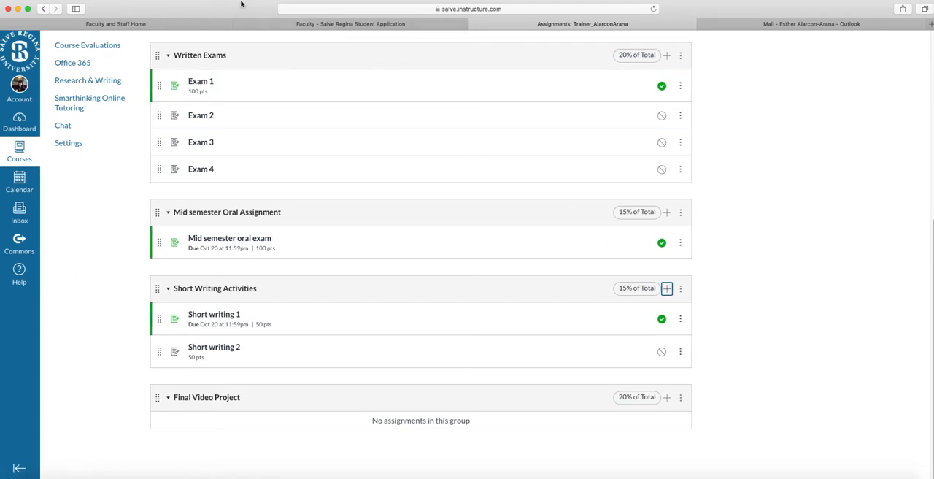
{"action": "left_click", "coordinate": [667, 397]}
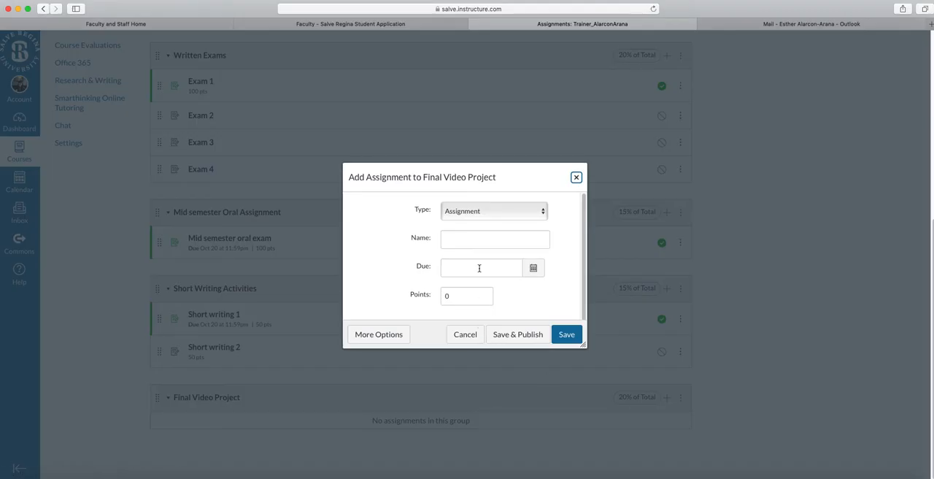
{"action": "type", "text": "Tel"}
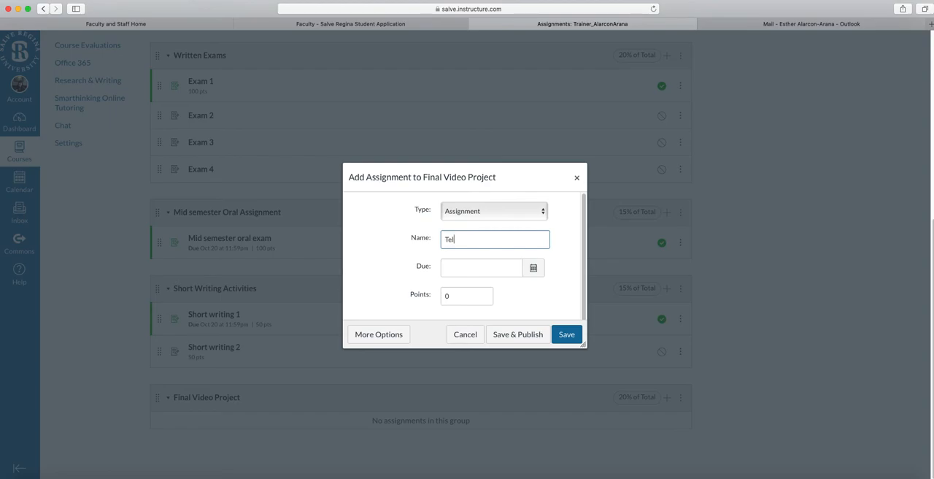
{"action": "type", "text": "l me your group"}
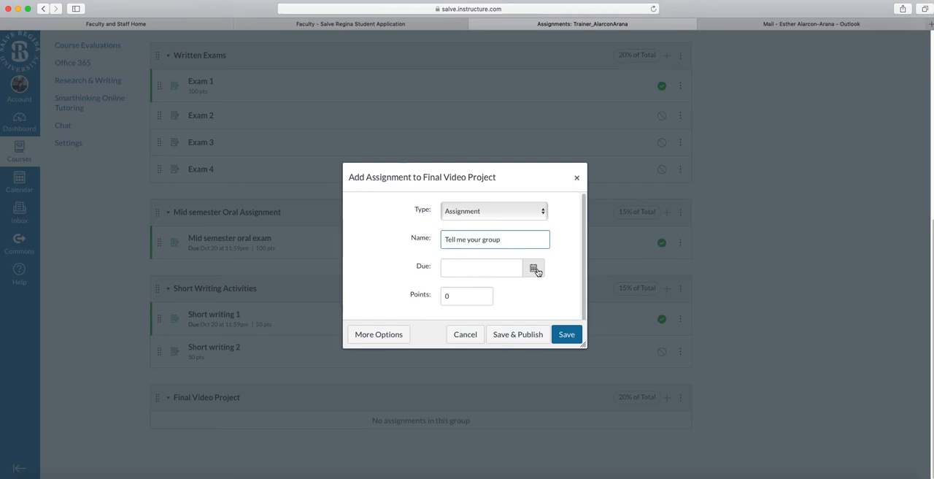
{"action": "left_click", "coordinate": [535, 270]}
{"action": "left_click", "coordinate": [549, 286]}
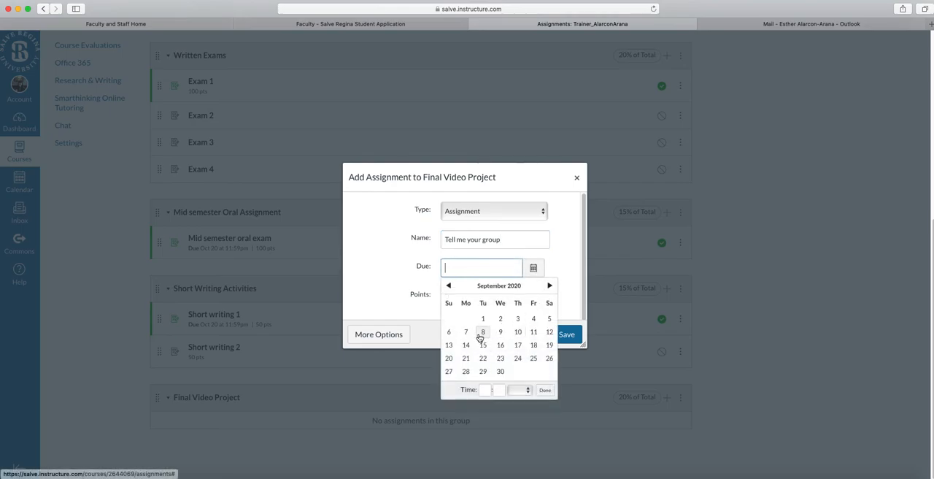
{"action": "left_click", "coordinate": [533, 358]}
{"action": "left_click", "coordinate": [375, 267]}
Set the "Tell me your group" assignment to 5 points, then save and publish it.
{"action": "left_click", "coordinate": [452, 304]}
{"action": "type", "text": "5"}
{"action": "left_click", "coordinate": [536, 332]}
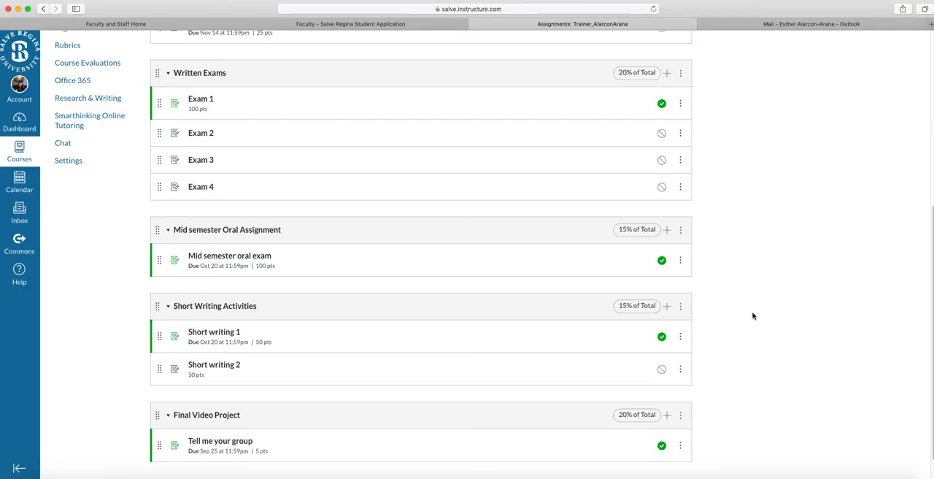
Start a "Description of your section" assignment in the Final Video Project group, due Oct 9, 2020.
{"action": "scroll", "coordinate": [761, 287], "scroll_direction": "down", "scroll_amount": 1}
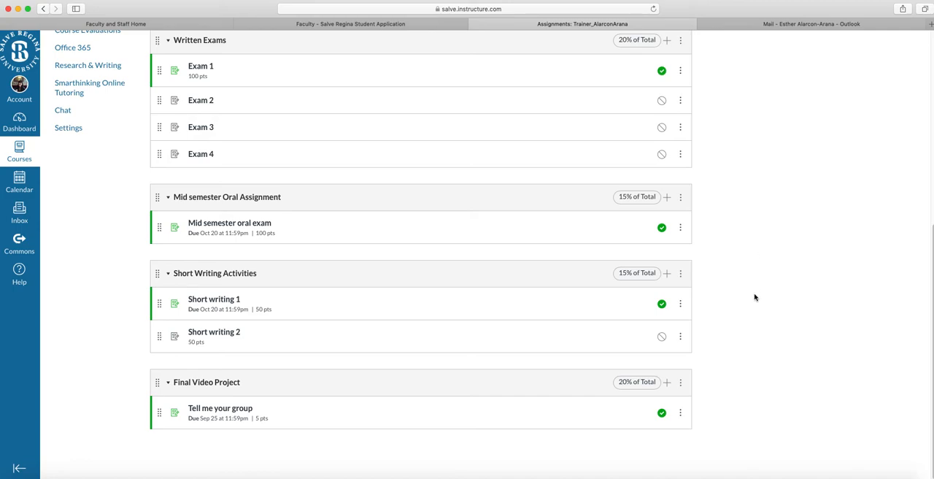
{"action": "left_click", "coordinate": [667, 382]}
{"action": "left_click", "coordinate": [478, 241]}
{"action": "type", "text": "Description of your secrion"}
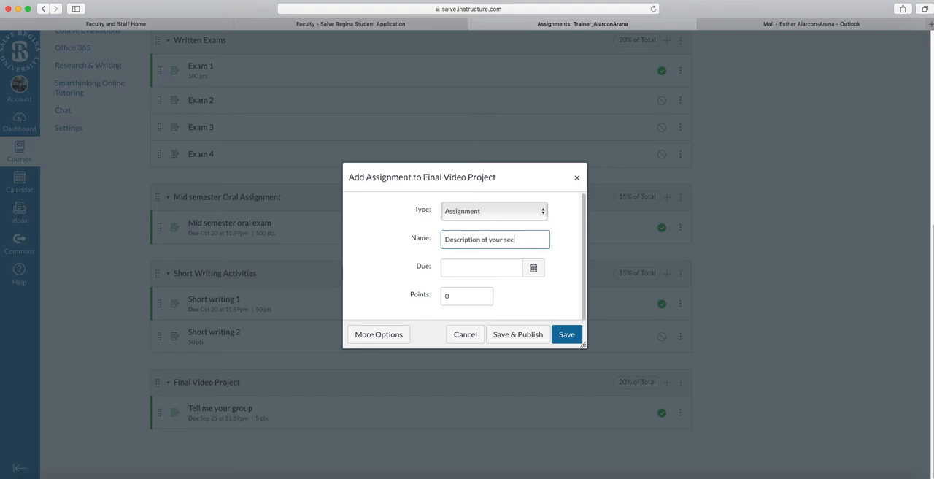
{"action": "left_click", "coordinate": [533, 268]}
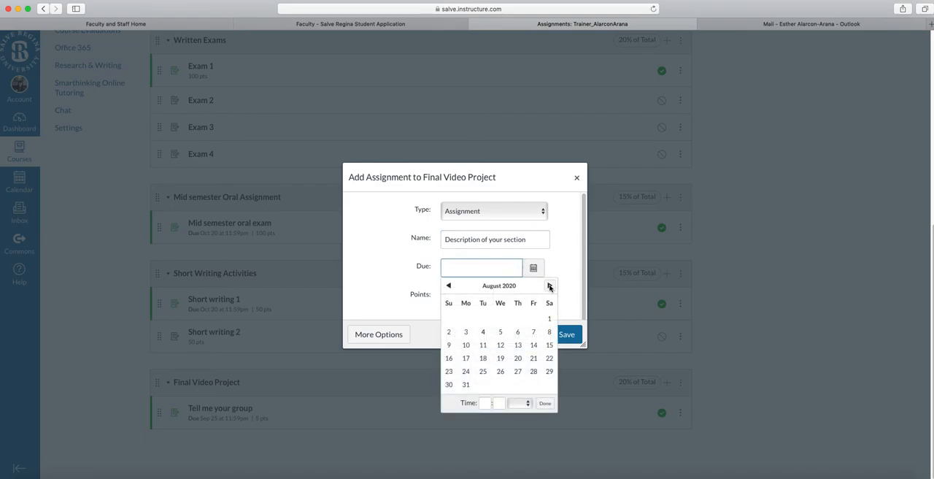
{"action": "left_click", "coordinate": [549, 285]}
{"action": "left_click", "coordinate": [549, 285]}
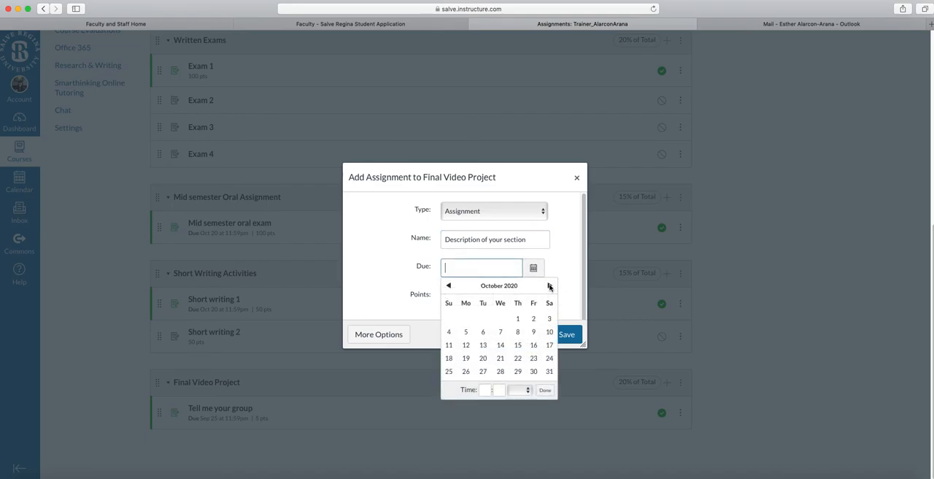
{"action": "left_click", "coordinate": [533, 331]}
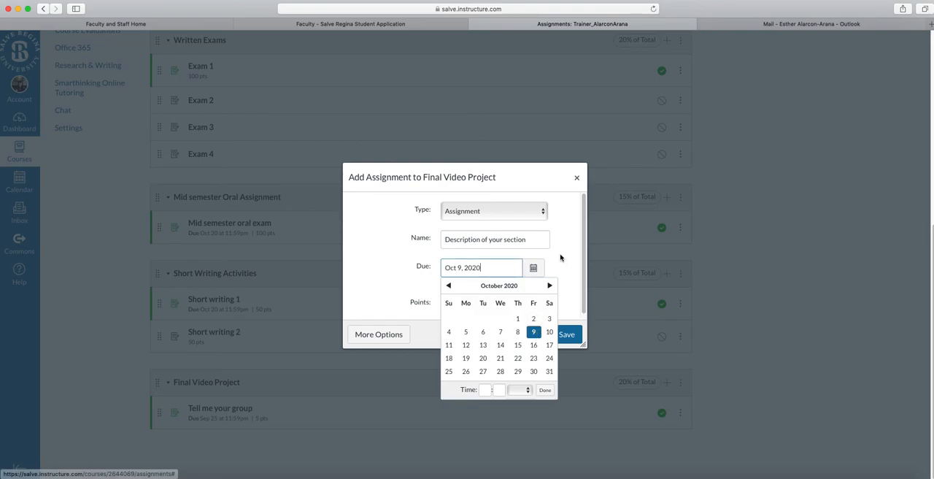
Set the "Description of your section" assignment to 5 points and save it unpublished.
{"action": "double_click", "coordinate": [452, 305]}
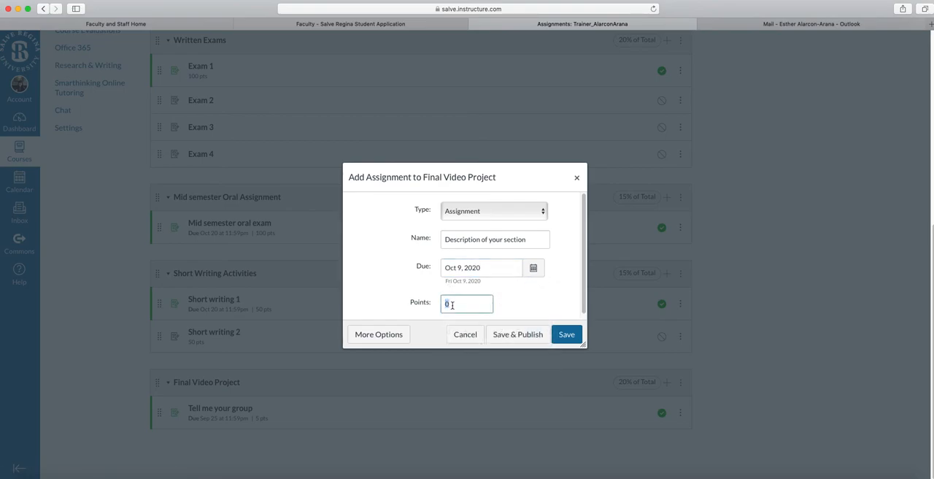
{"action": "type", "text": "5"}
{"action": "left_click", "coordinate": [566, 335]}
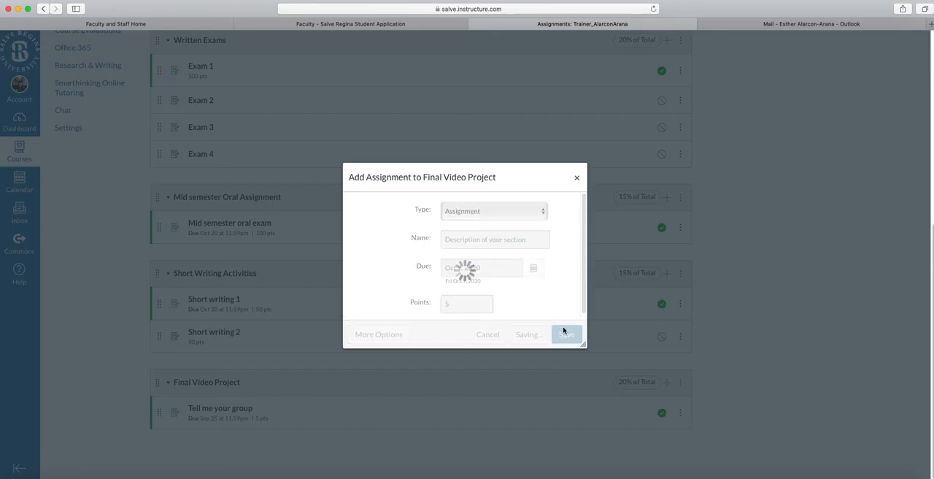
{"action": "scroll", "coordinate": [682, 353], "scroll_direction": "down", "scroll_amount": 1}
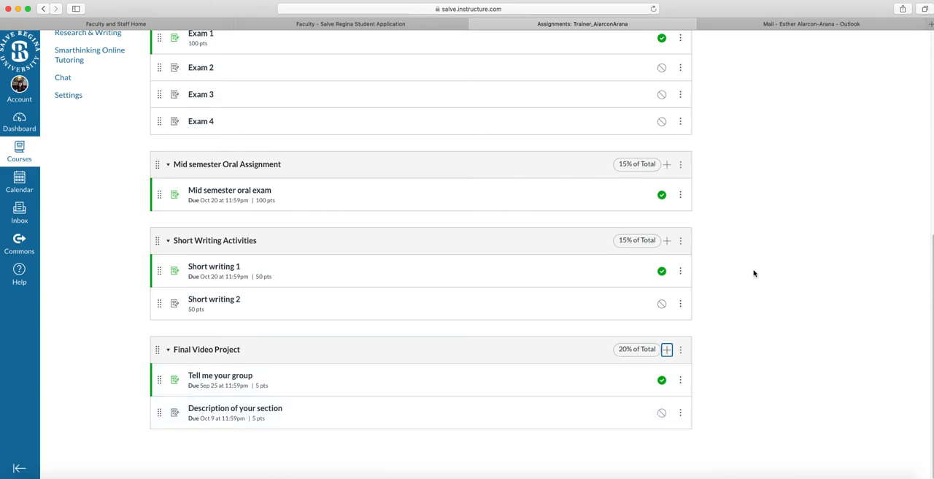
Open the course gradebook and inspect the test student's grade entry cells for Participation 1 and Short oral 1.
{"action": "scroll", "coordinate": [755, 281], "scroll_direction": "up", "scroll_amount": 10}
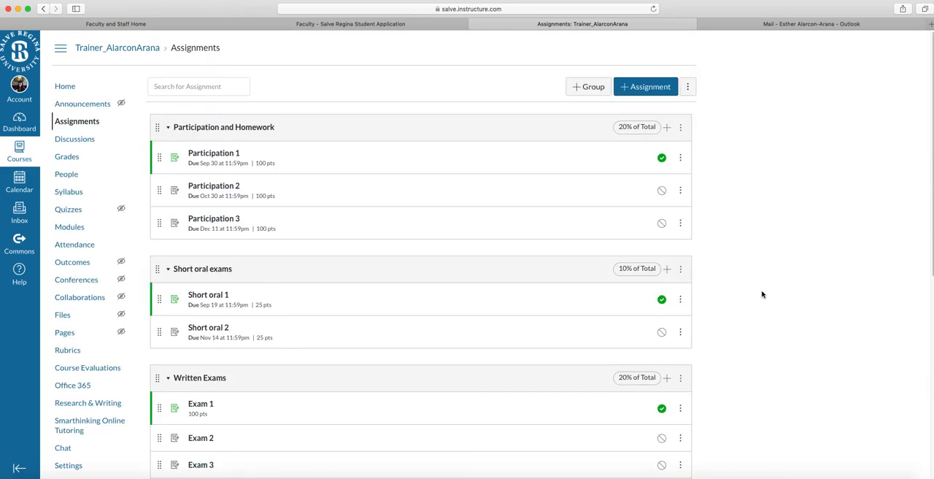
{"action": "mouse_move", "coordinate": [229, 5]}
{"action": "left_mouse_down"}
{"action": "mouse_move", "coordinate": [241, 4]}
{"action": "mouse_move", "coordinate": [216, 5]}
{"action": "left_mouse_up"}
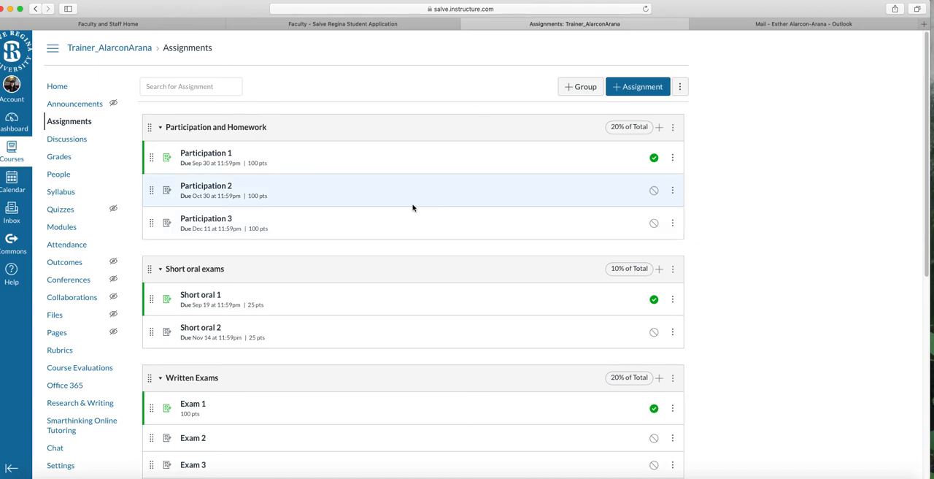
{"action": "left_click", "coordinate": [57, 157]}
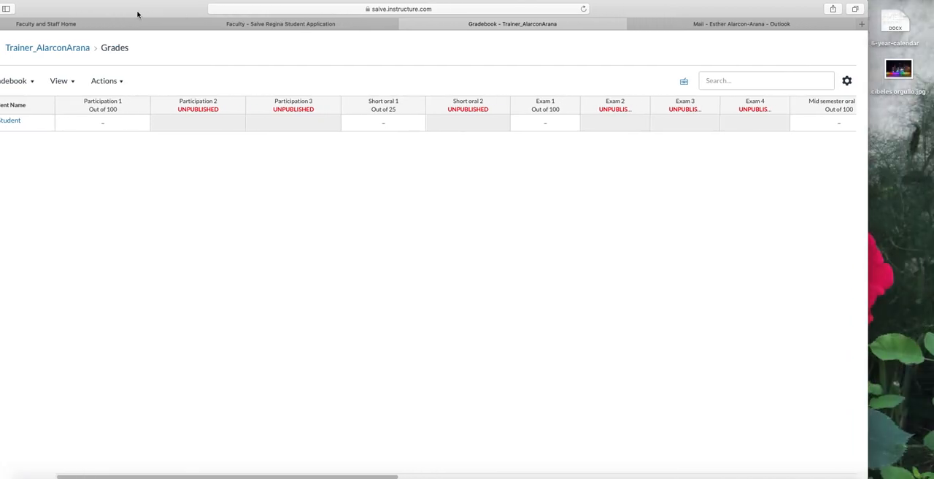
{"action": "left_click", "coordinate": [117, 125]}
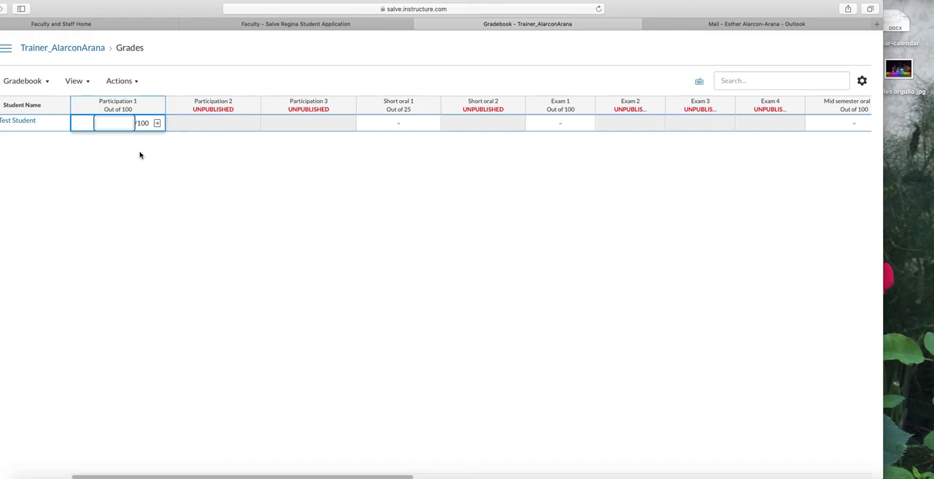
{"action": "left_click", "coordinate": [159, 161]}
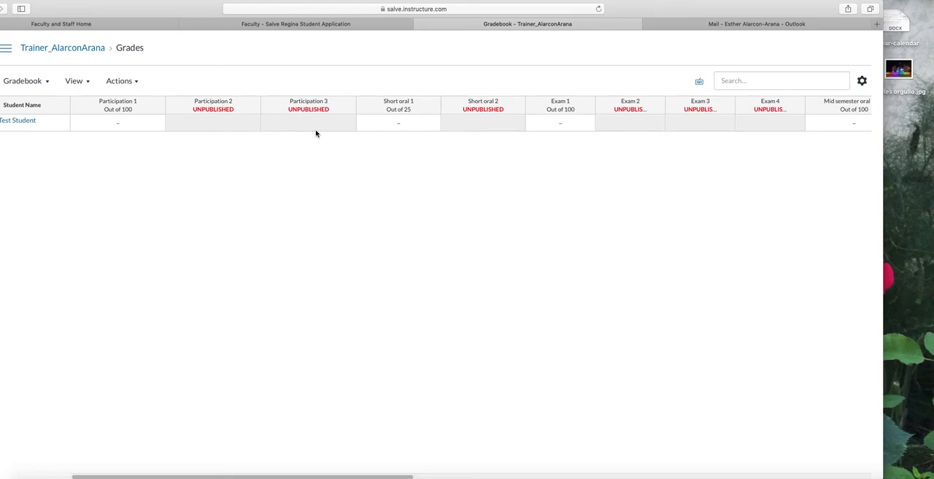
{"action": "left_click", "coordinate": [396, 126]}
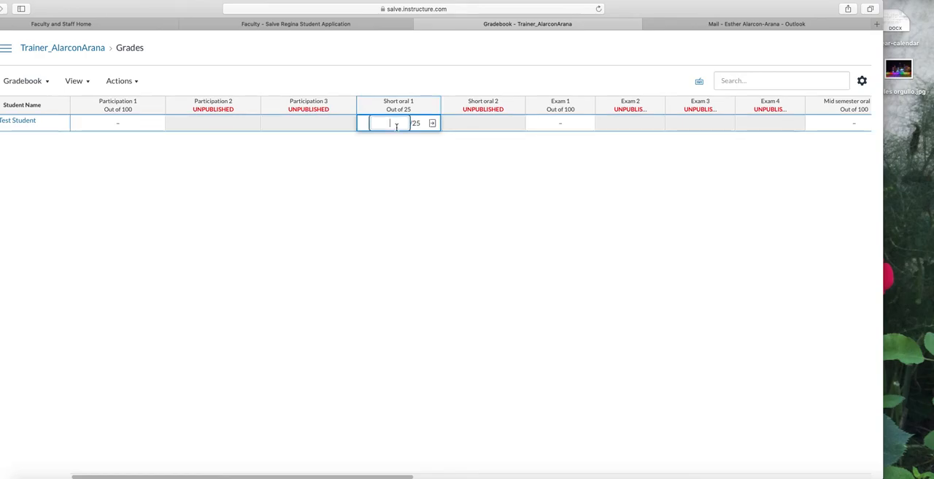
{"action": "left_click", "coordinate": [415, 221]}
Move the Total column to the front of the gradebook.
{"action": "left_click_drag", "start_coordinate": [399, 478], "coordinate": [839, 449]}
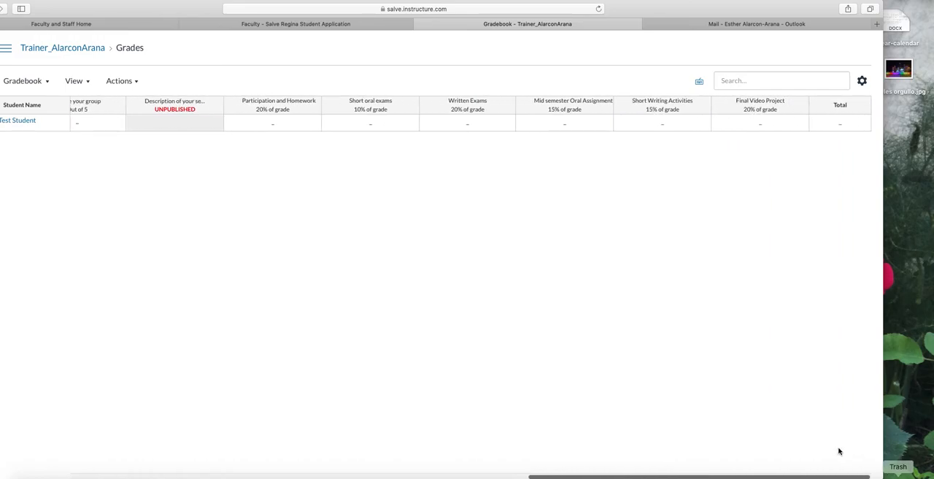
{"action": "mouse_move", "coordinate": [845, 108]}
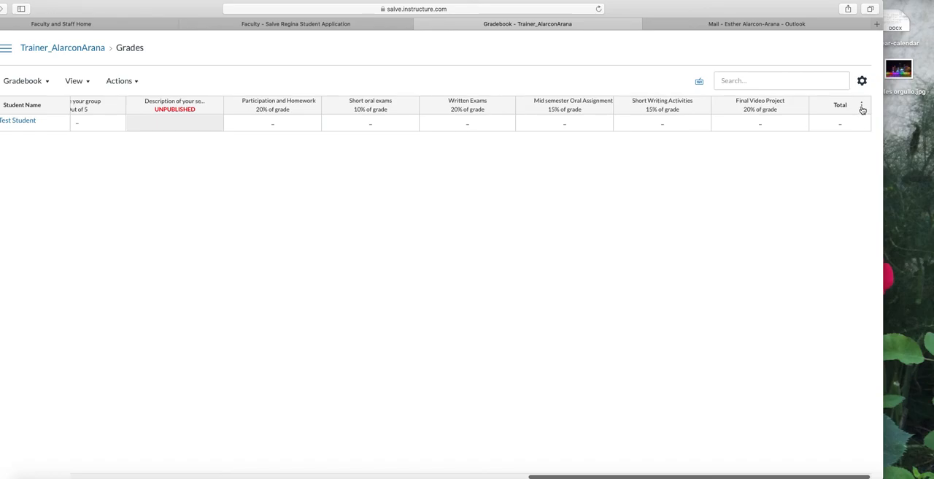
{"action": "left_click", "coordinate": [862, 107]}
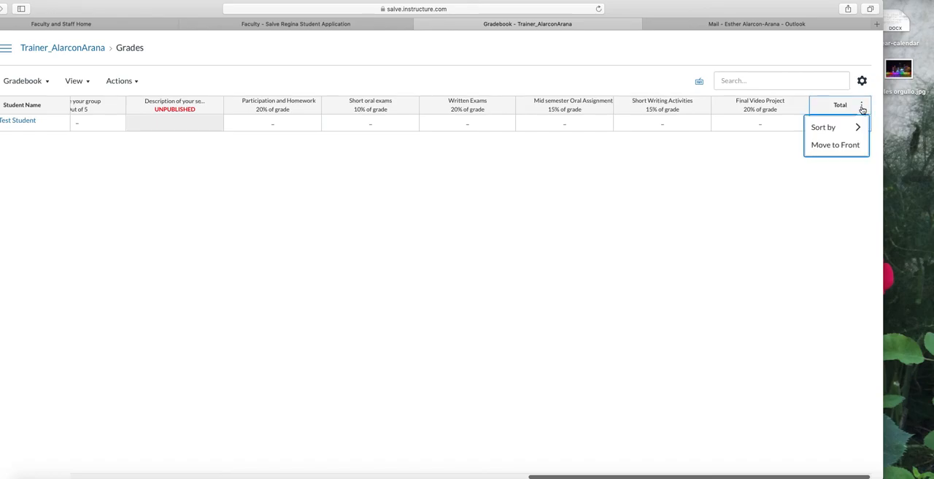
{"action": "left_click", "coordinate": [835, 146]}
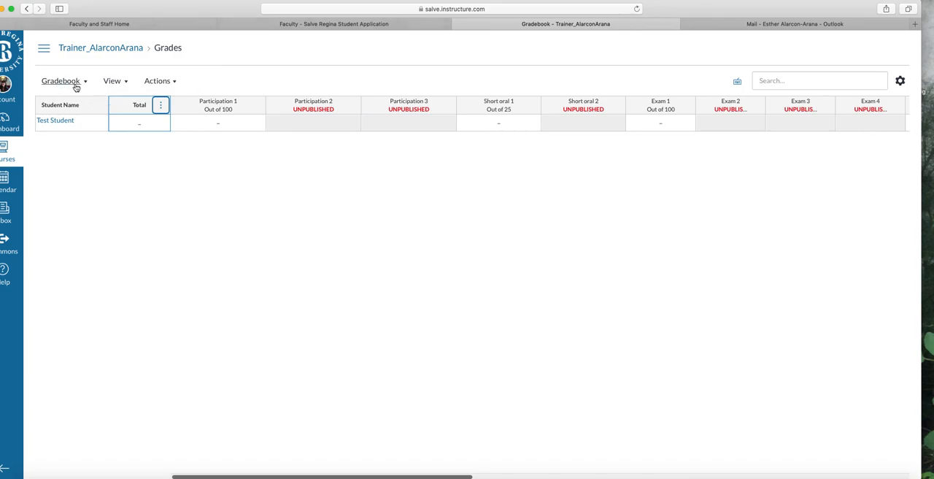
Export the gradebook as a CSV file and place the downloaded file on the desktop.
{"action": "left_click", "coordinate": [174, 84]}
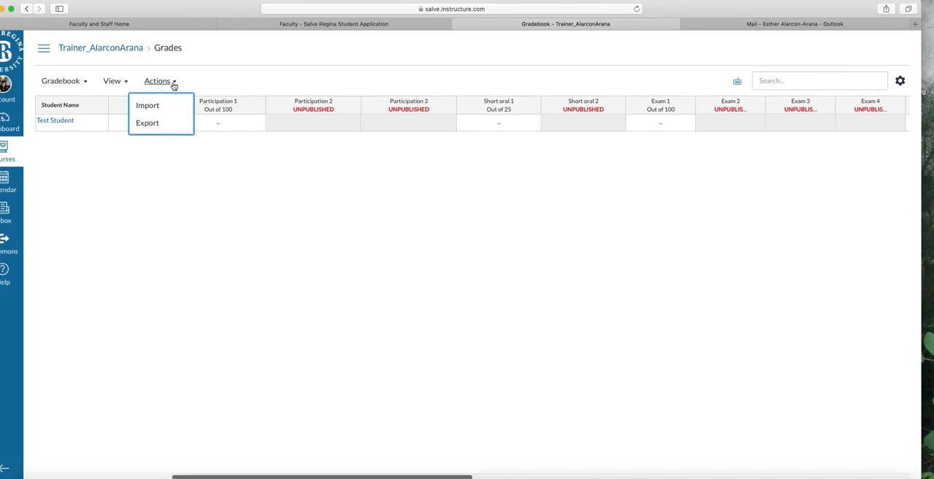
{"action": "left_click", "coordinate": [166, 123]}
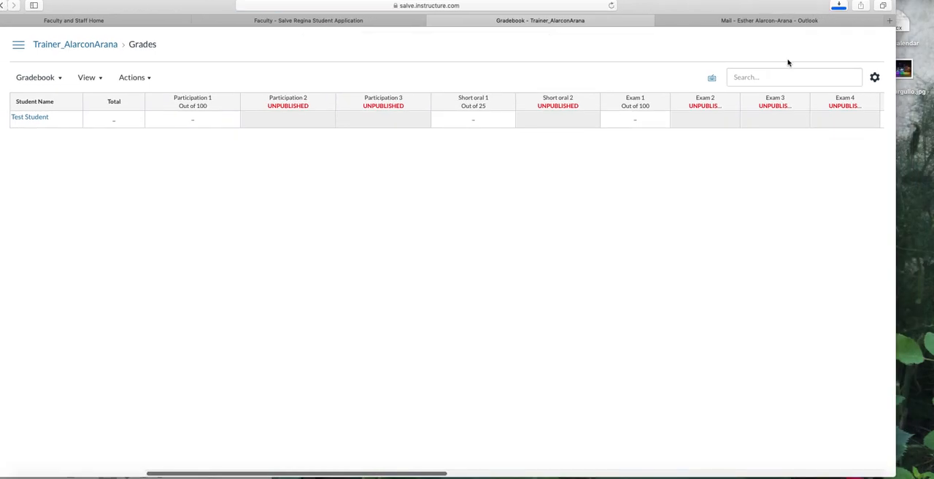
{"action": "left_click_drag", "start_coordinate": [828, 8], "coordinate": [765, 101]}
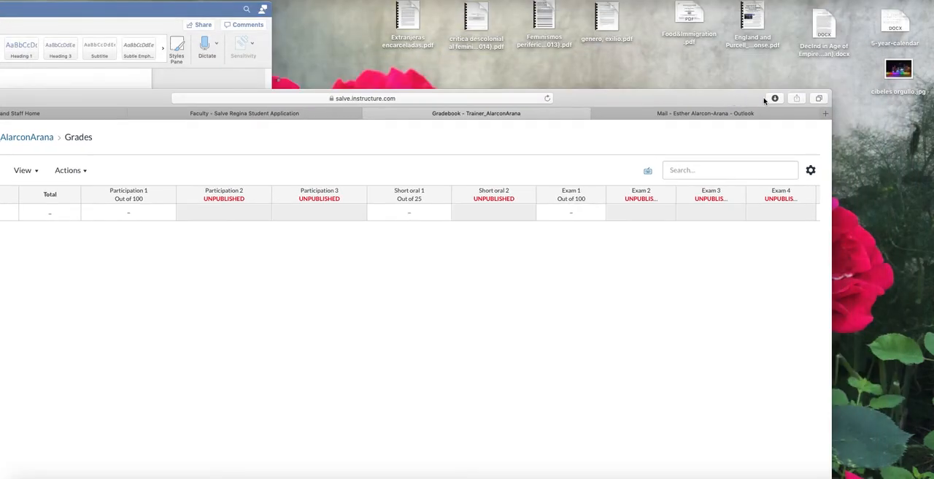
{"action": "left_click", "coordinate": [775, 98]}
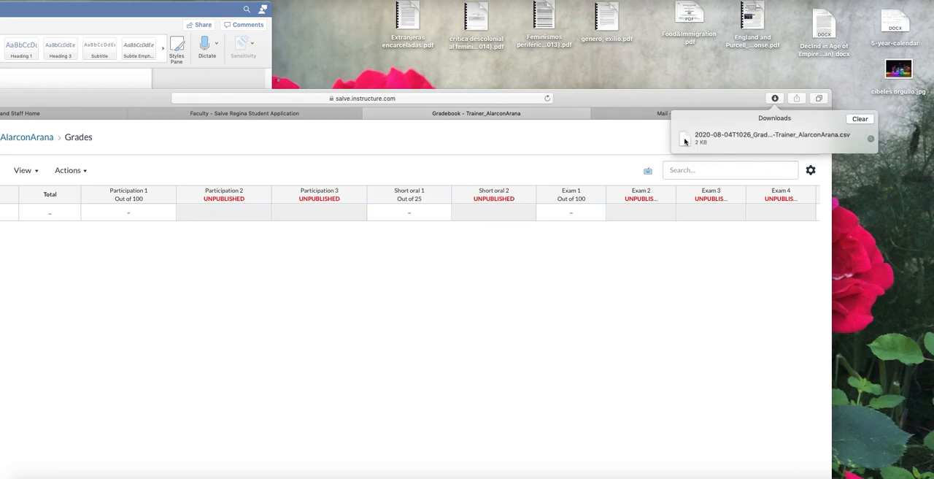
{"action": "left_click_drag", "start_coordinate": [684, 141], "coordinate": [853, 191]}
{"action": "left_click", "coordinate": [862, 187]}
{"action": "left_click", "coordinate": [898, 191]}
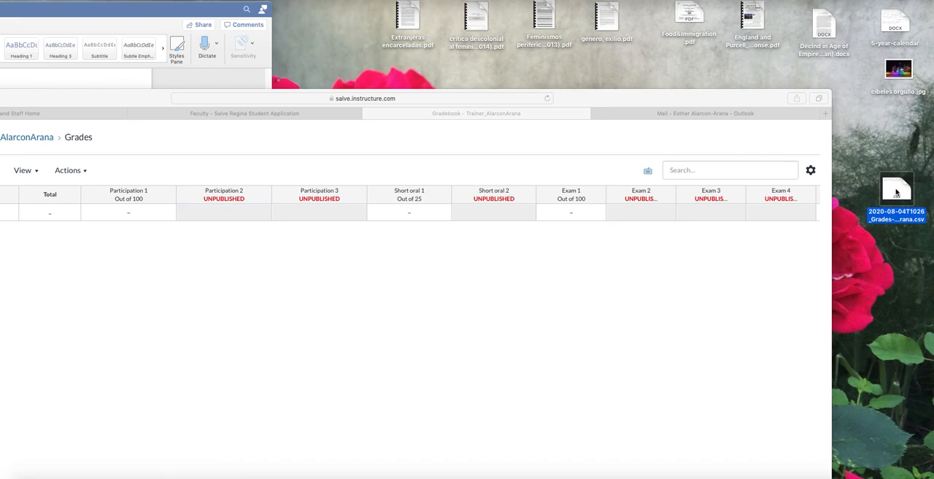
{"action": "left_click_drag", "start_coordinate": [640, 100], "coordinate": [733, 10]}
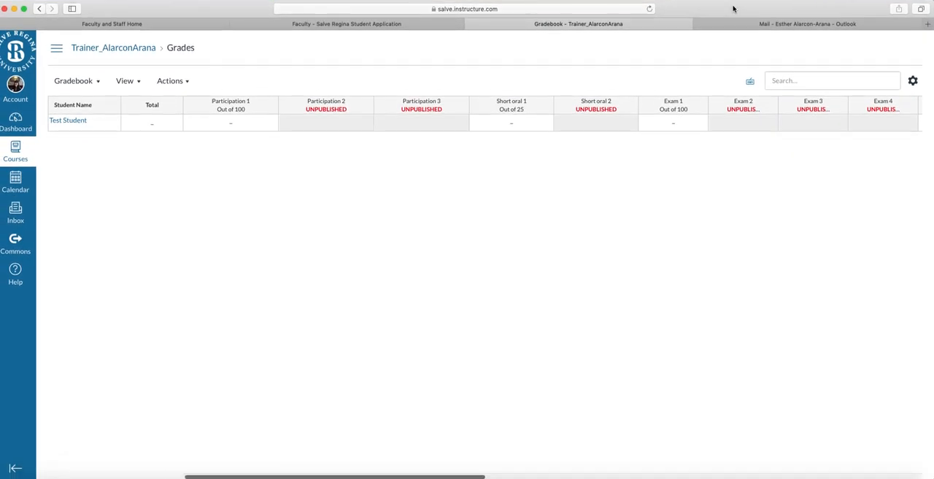